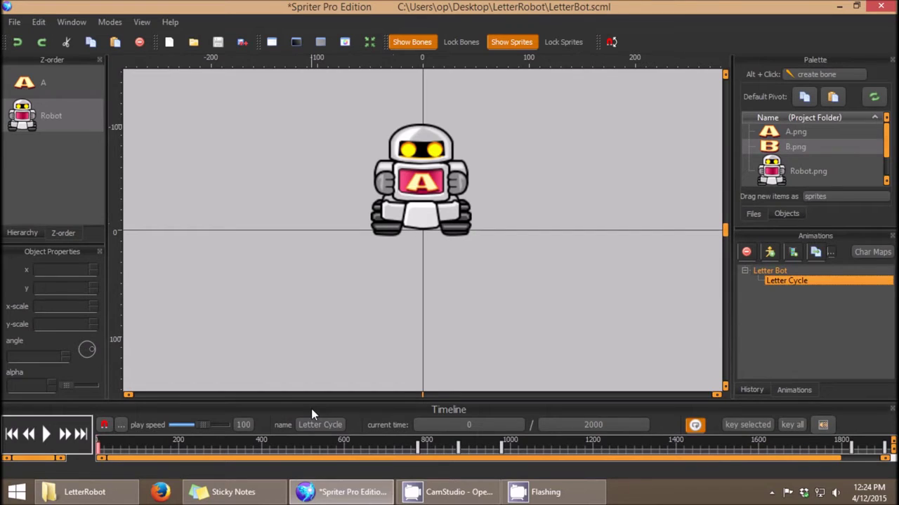
# Scrub through the Letter Cycle animation to examine when the letter on the robot's screen switches between A and B
pyautogui.moveTo(254, 441); pyautogui.dragTo(537, 481)
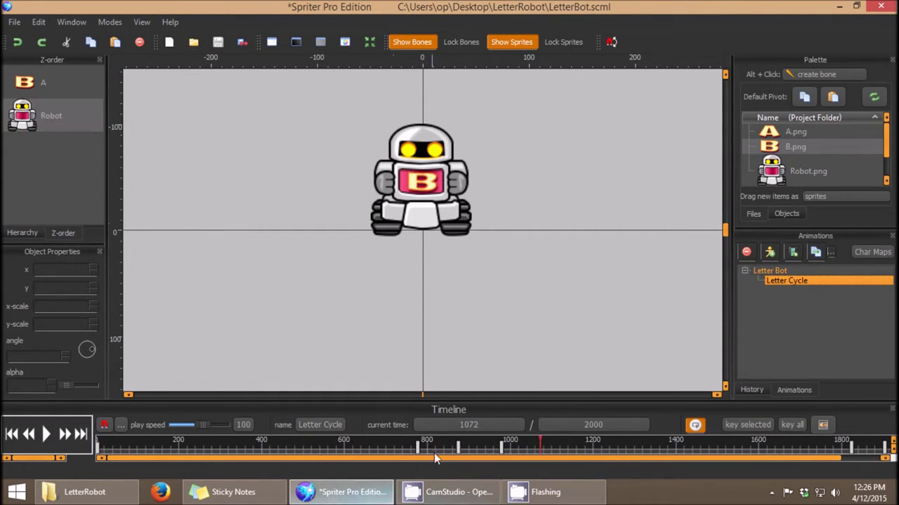
pyautogui.moveTo(433, 453); pyautogui.dragTo(98, 460)
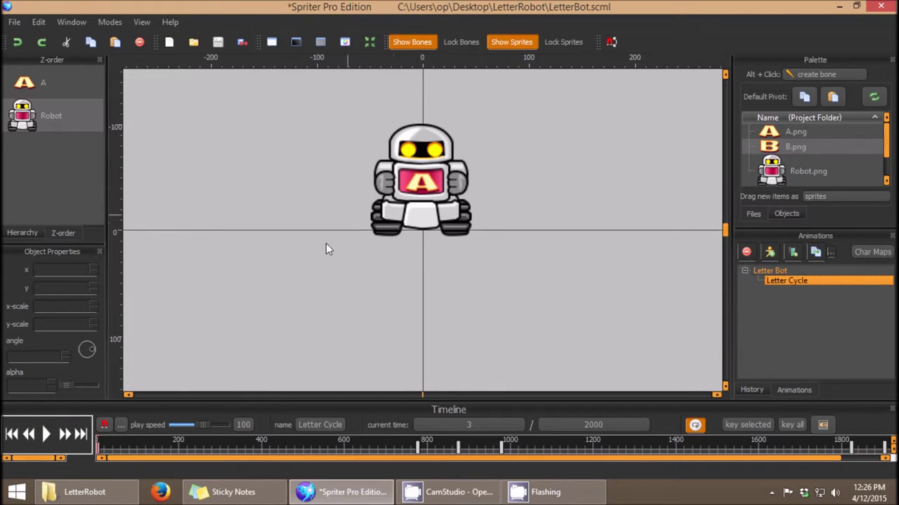
pyautogui.click(390, 442)
pyautogui.click(411, 444)
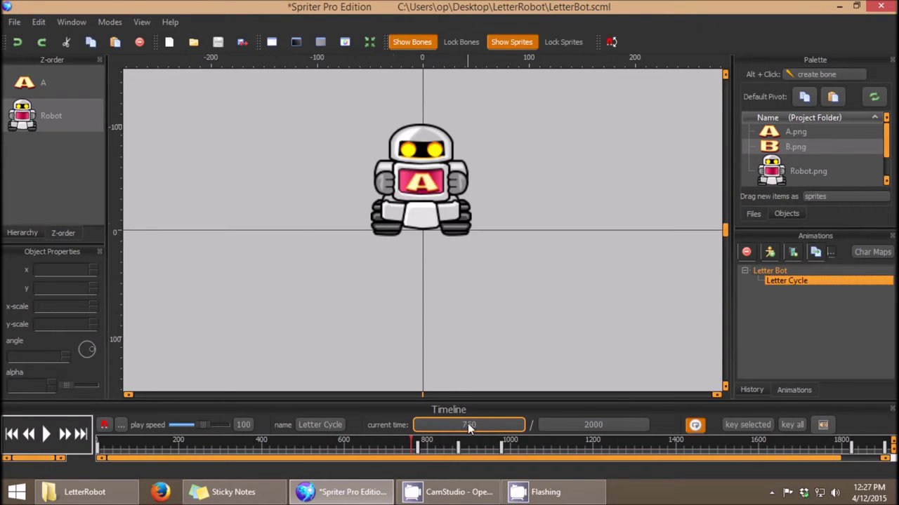
pyautogui.click(146, 444)
pyautogui.moveTo(169, 451); pyautogui.dragTo(393, 449)
pyautogui.click(270, 444)
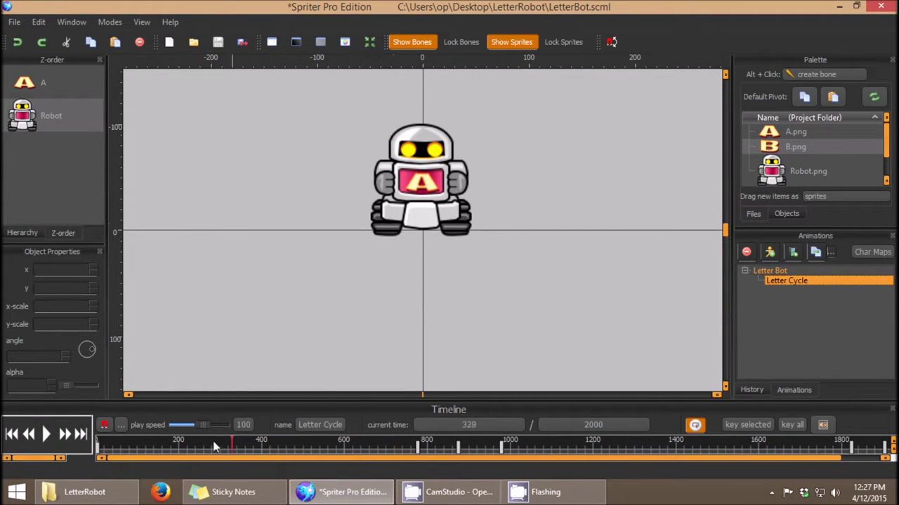
pyautogui.click(273, 443)
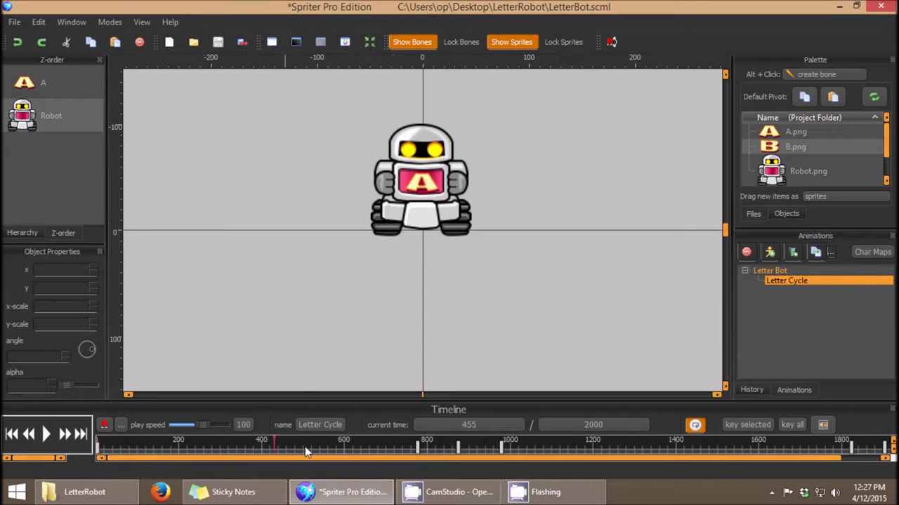
pyautogui.click(418, 445)
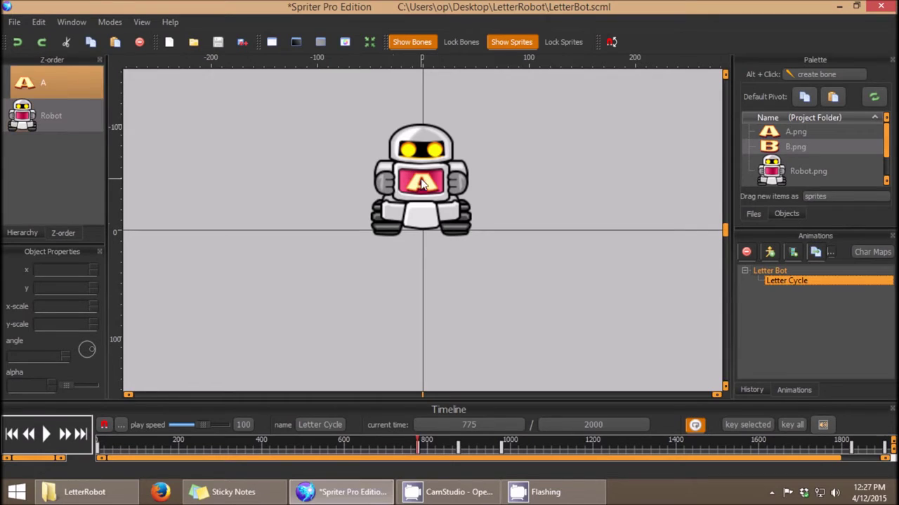
pyautogui.moveTo(379, 445); pyautogui.dragTo(405, 448)
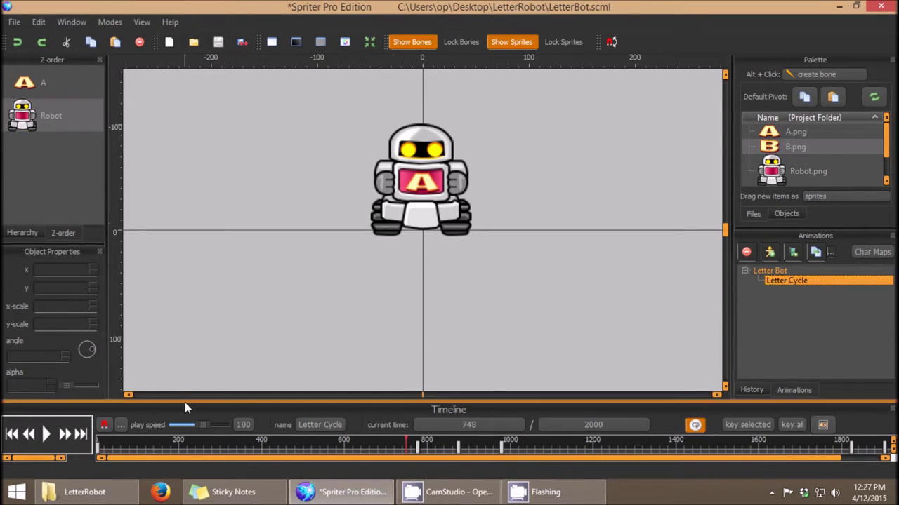
pyautogui.click(125, 456)
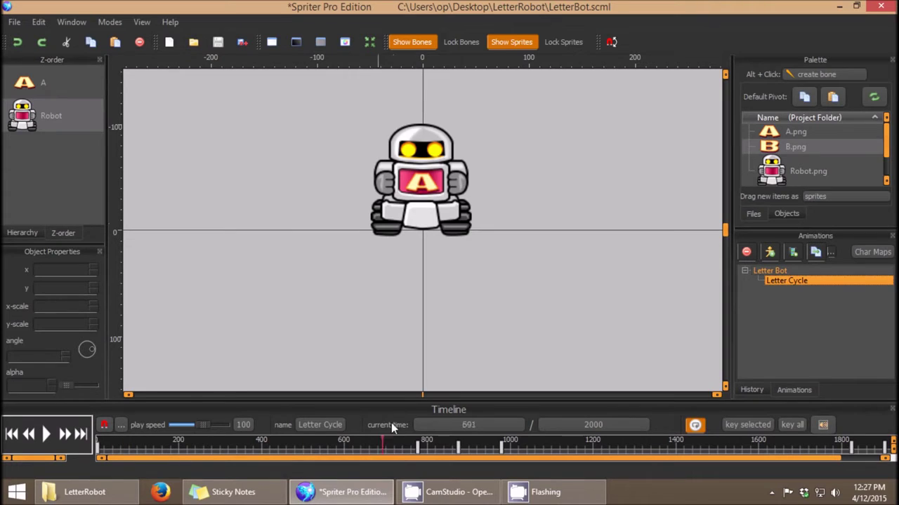
pyautogui.click(424, 448)
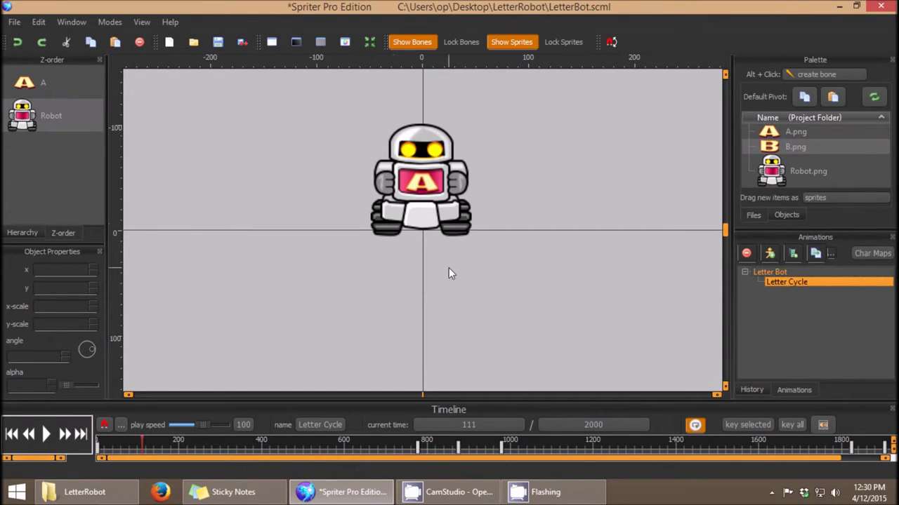
# Enlarge the timeline to show the Robot, A and meta data tracks, keeping the meta data track expanded
pyautogui.moveTo(449, 267); pyautogui.dragTo(438, 295)
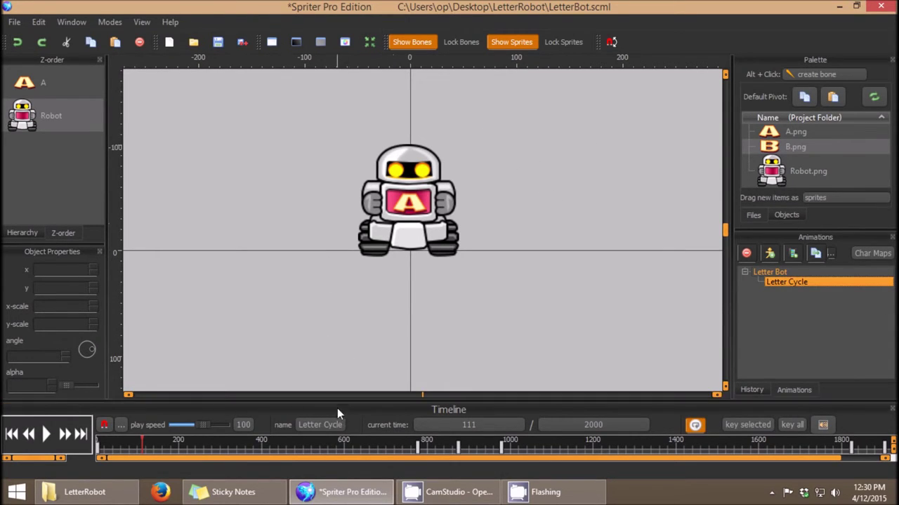
pyautogui.moveTo(337, 404); pyautogui.dragTo(328, 282)
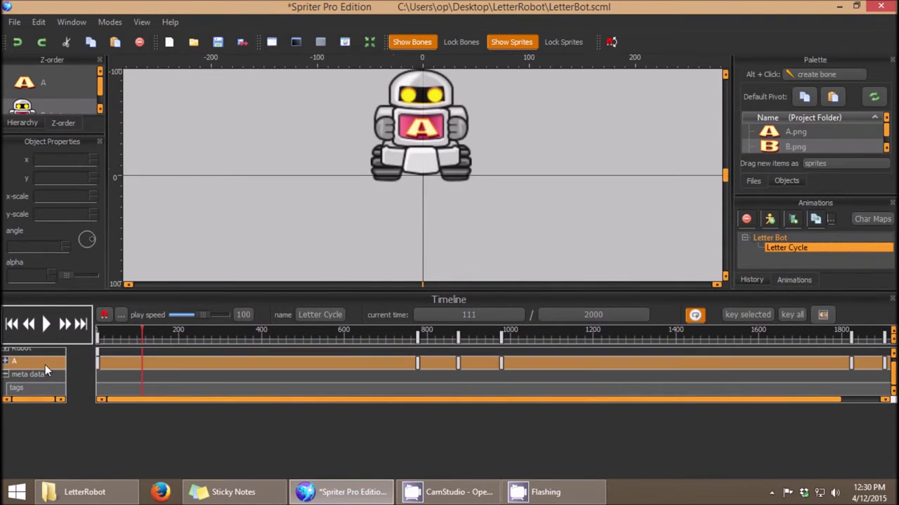
pyautogui.scroll(1, 35, 361)
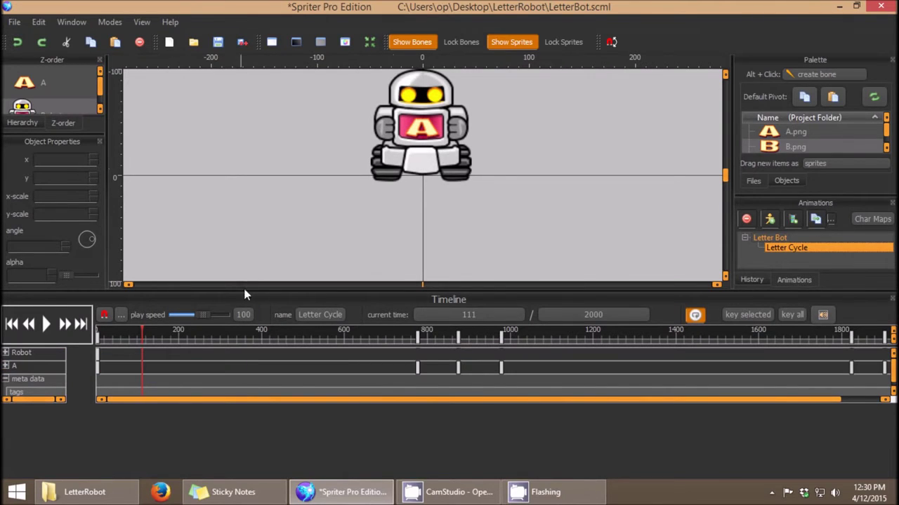
pyautogui.click(28, 355)
pyautogui.click(5, 380)
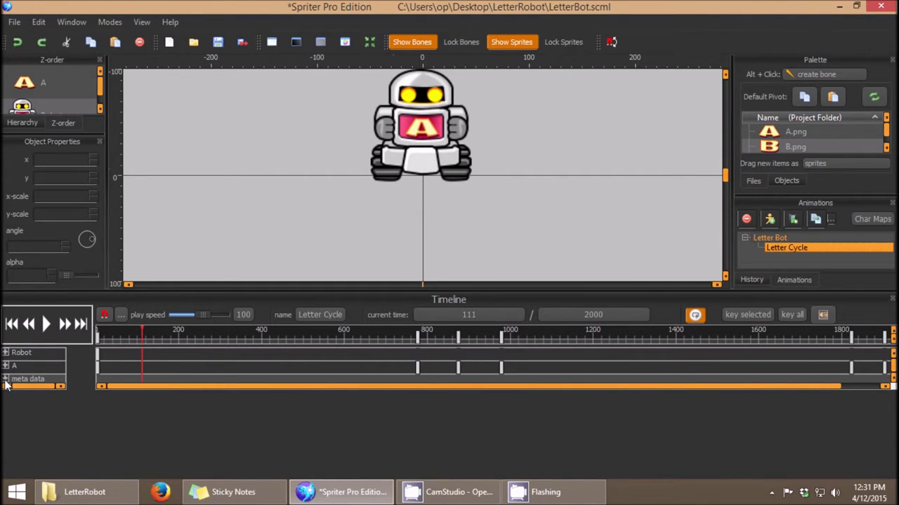
pyautogui.click(5, 379)
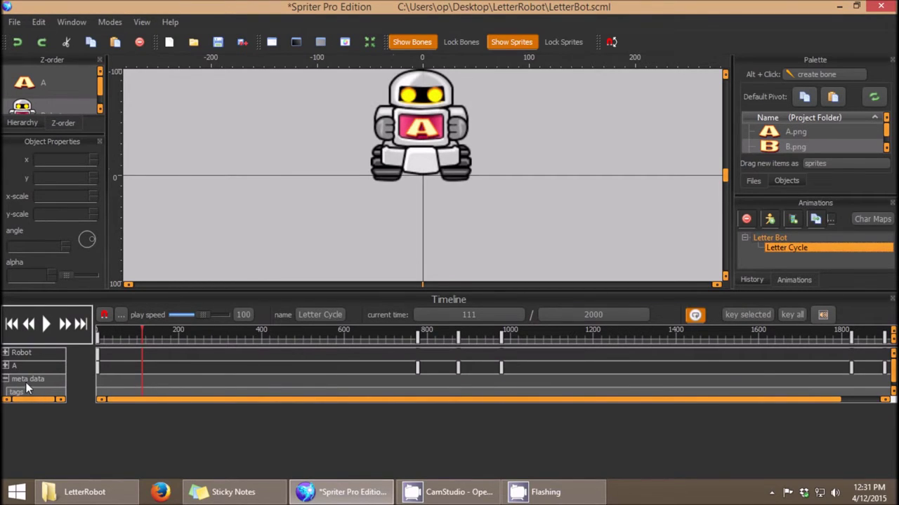
# At time 2 near the timeline's start, create a string metadata variable named "current letter" with default value A
pyautogui.click(170, 337)
pyautogui.click(98, 336)
pyautogui.doubleClick(97, 382)
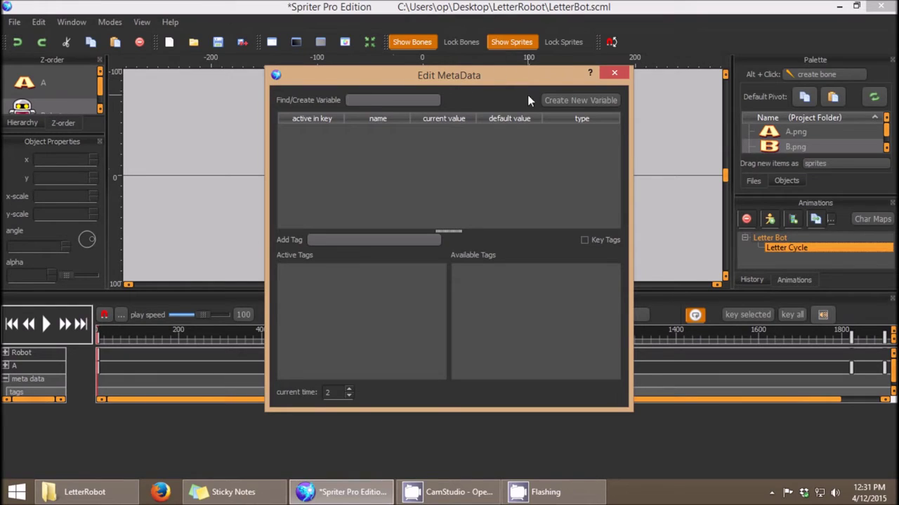
pyautogui.moveTo(393, 75); pyautogui.dragTo(402, 67)
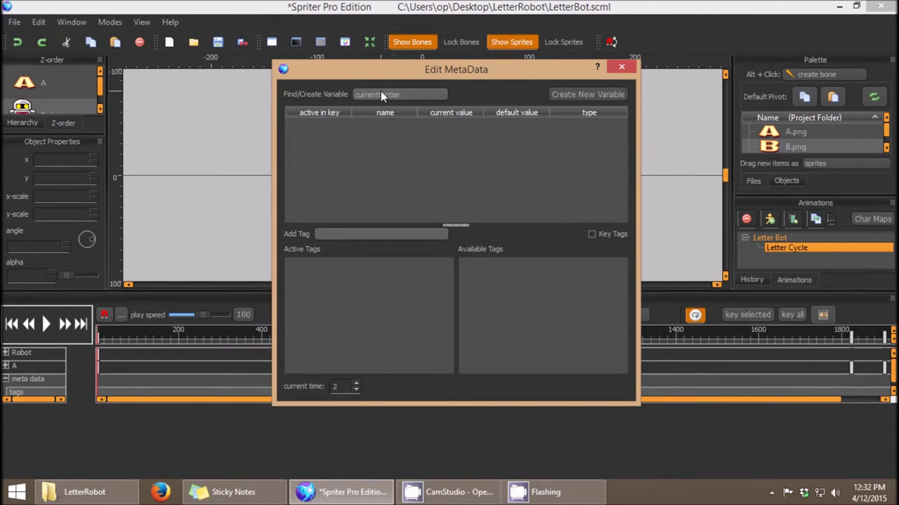
pyautogui.press('Delete')
pyautogui.click(595, 94)
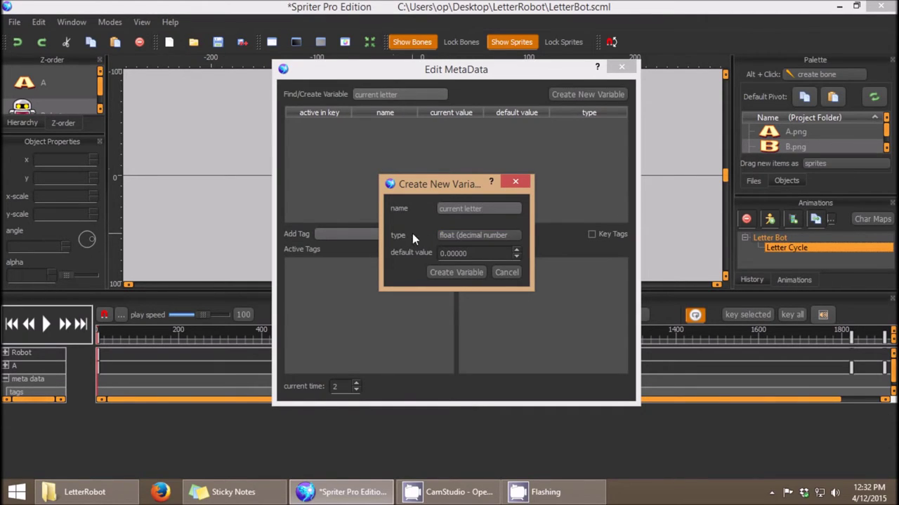
pyautogui.click(471, 235)
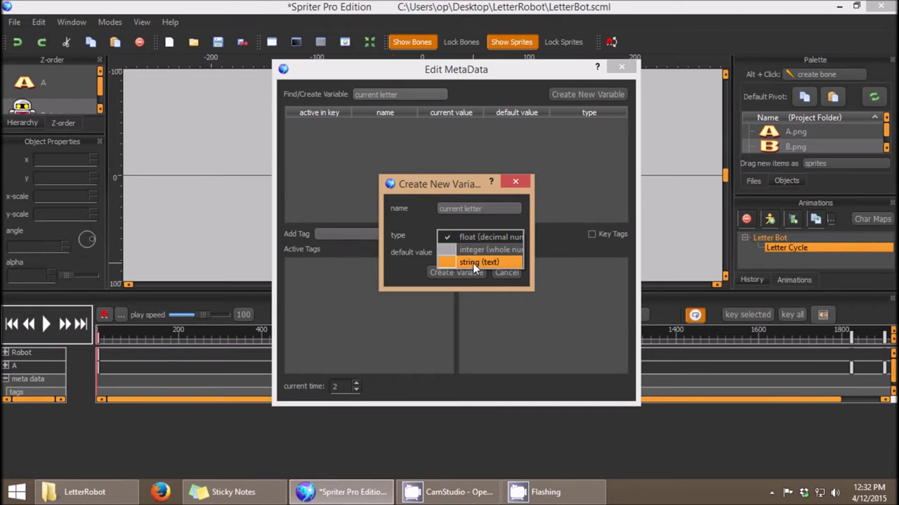
pyautogui.click(472, 263)
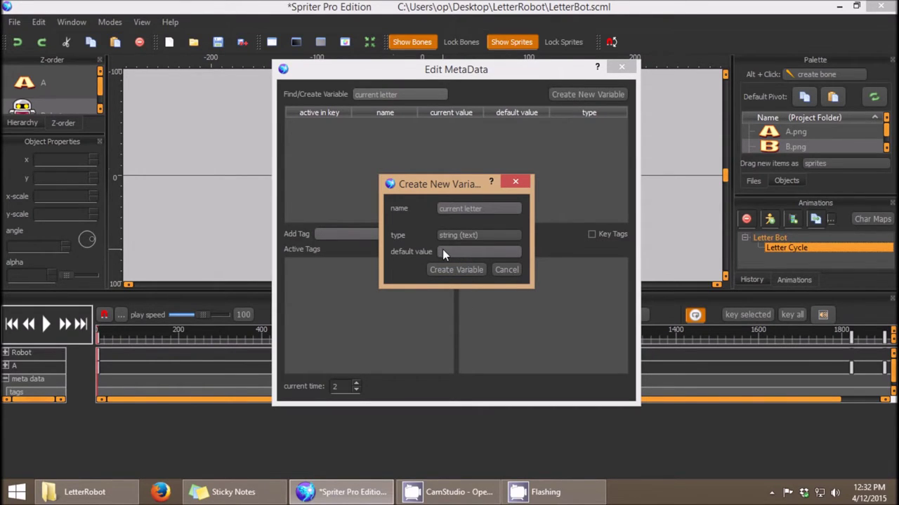
pyautogui.click(442, 252)
pyautogui.click(467, 273)
# Make the current letter variable active in the key at time 2 and close the metadata editor
pyautogui.click(375, 127)
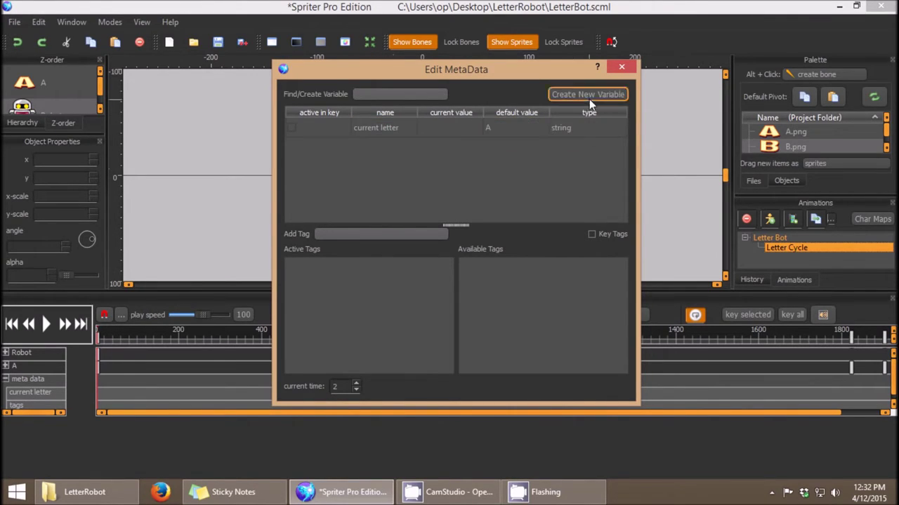
pyautogui.click(379, 127)
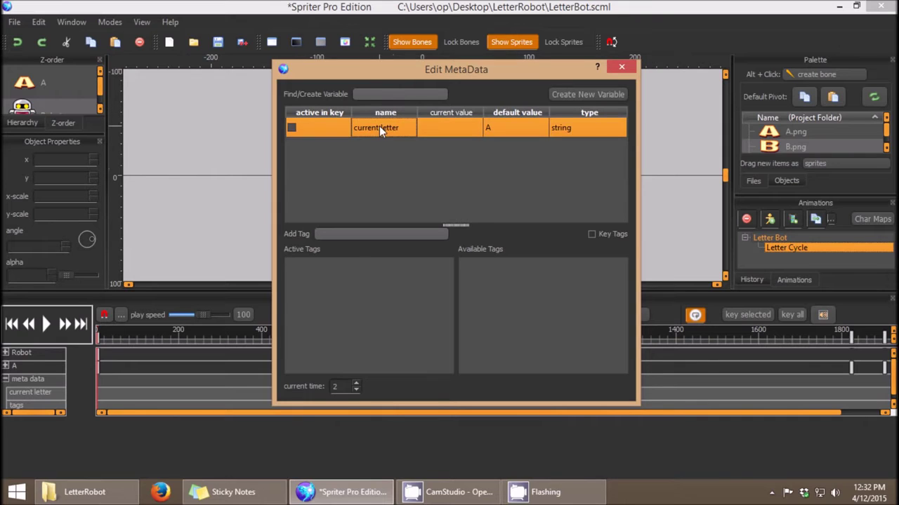
pyautogui.click(290, 128)
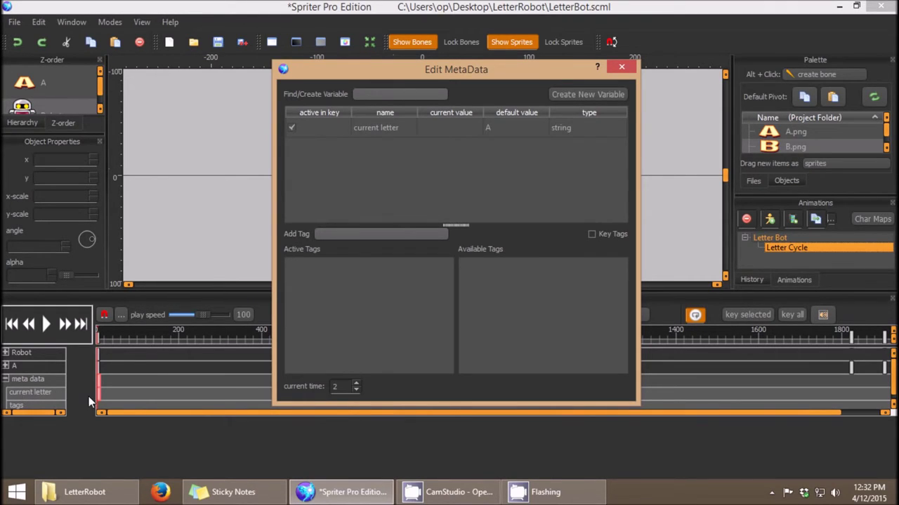
pyautogui.moveTo(477, 81); pyautogui.dragTo(451, 74)
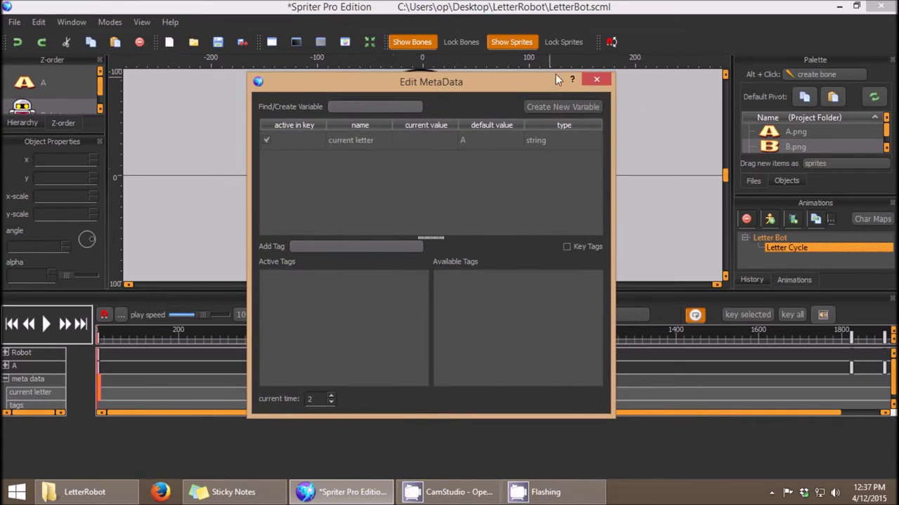
pyautogui.click(597, 79)
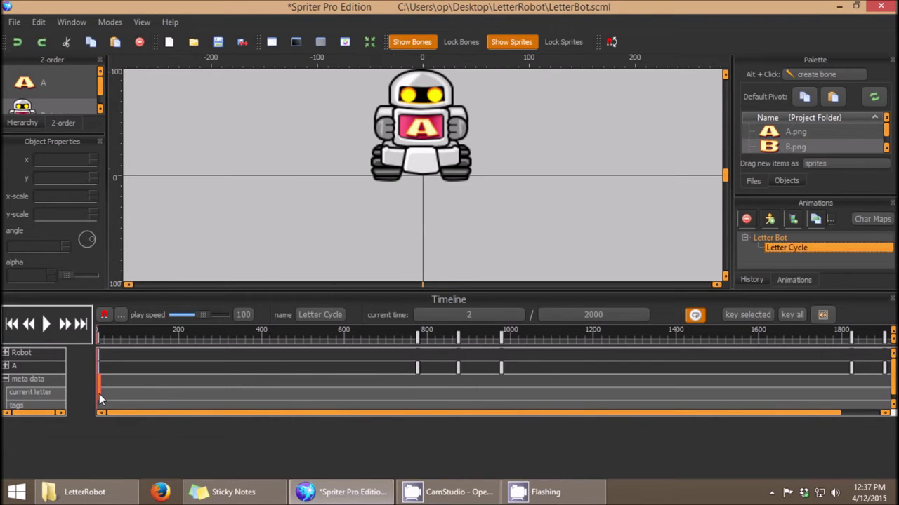
# Key the current letter variable at time 871, where the sprite swaps to B, and set its current value to B
pyautogui.moveTo(114, 333); pyautogui.dragTo(458, 338)
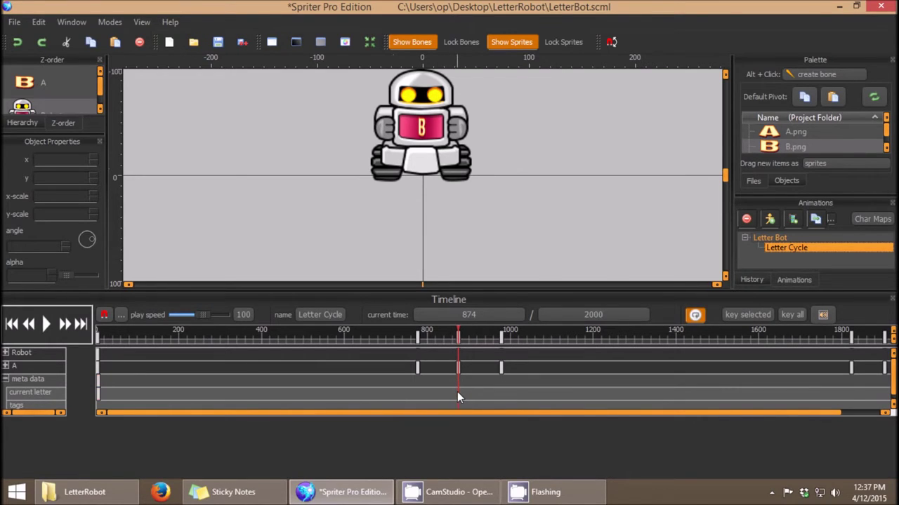
pyautogui.doubleClick(457, 397)
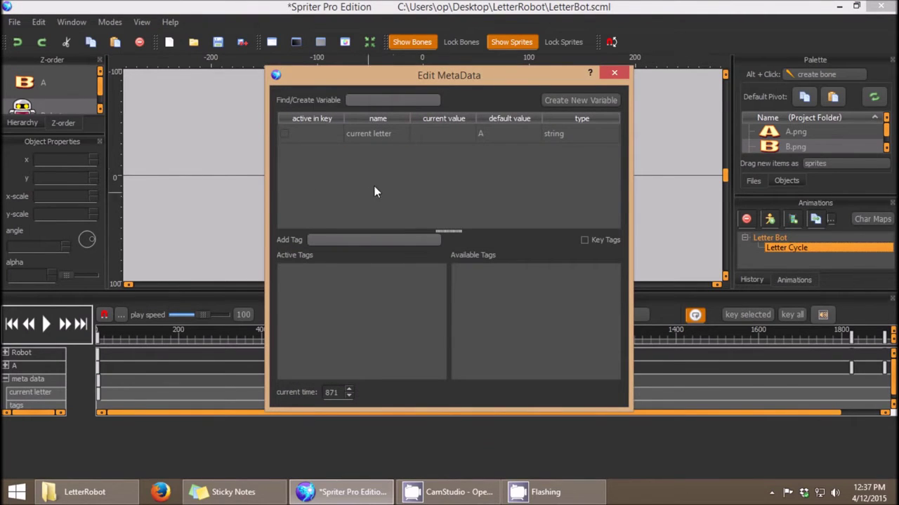
pyautogui.click(372, 137)
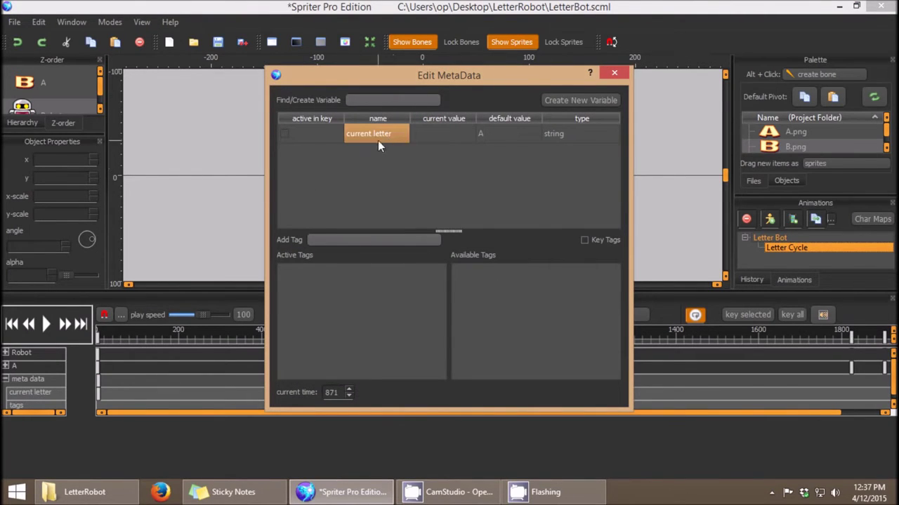
pyautogui.click(369, 137)
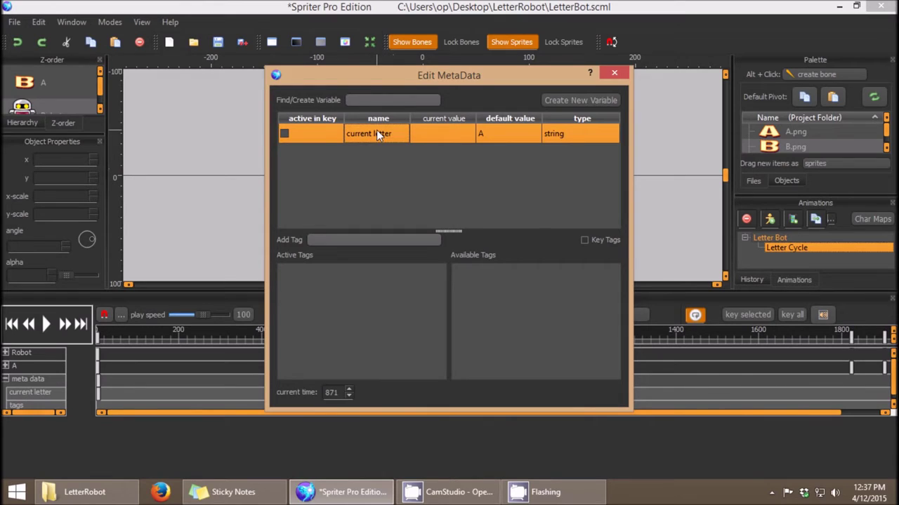
pyautogui.click(285, 135)
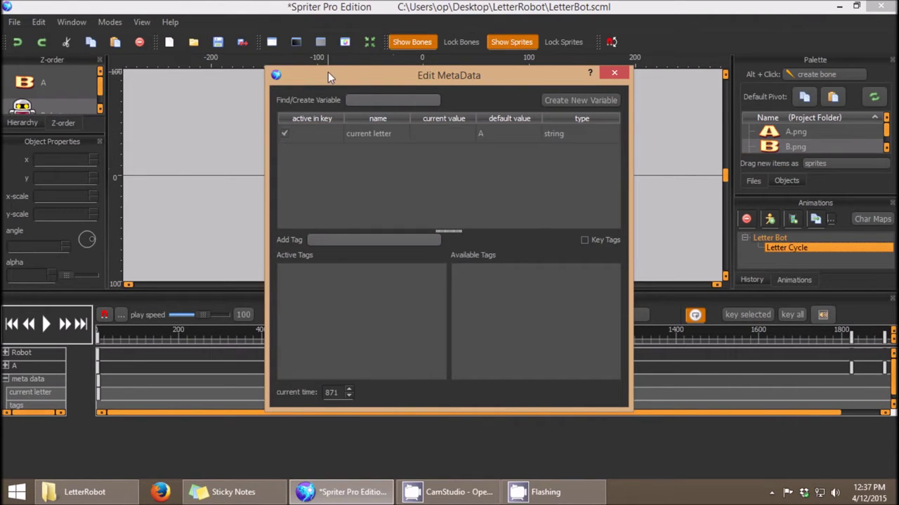
pyautogui.moveTo(364, 72); pyautogui.dragTo(596, 32)
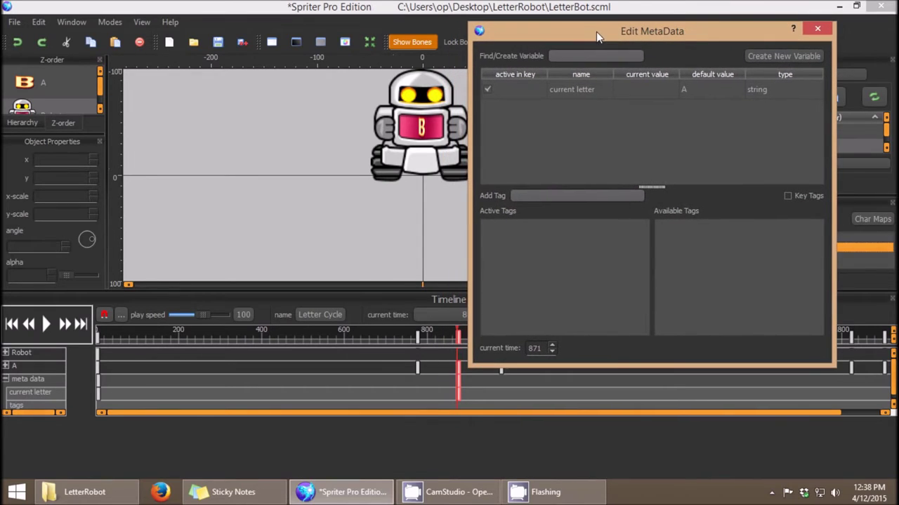
pyautogui.click(638, 86)
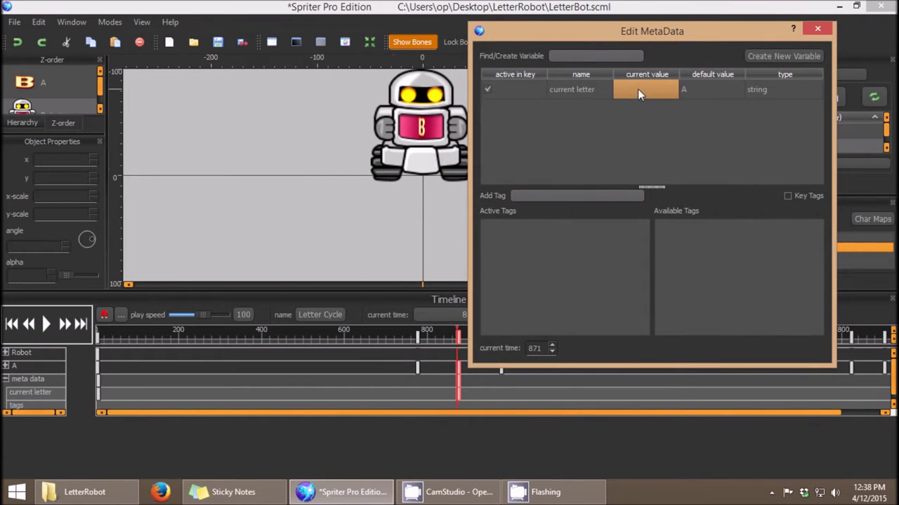
pyautogui.click(641, 90)
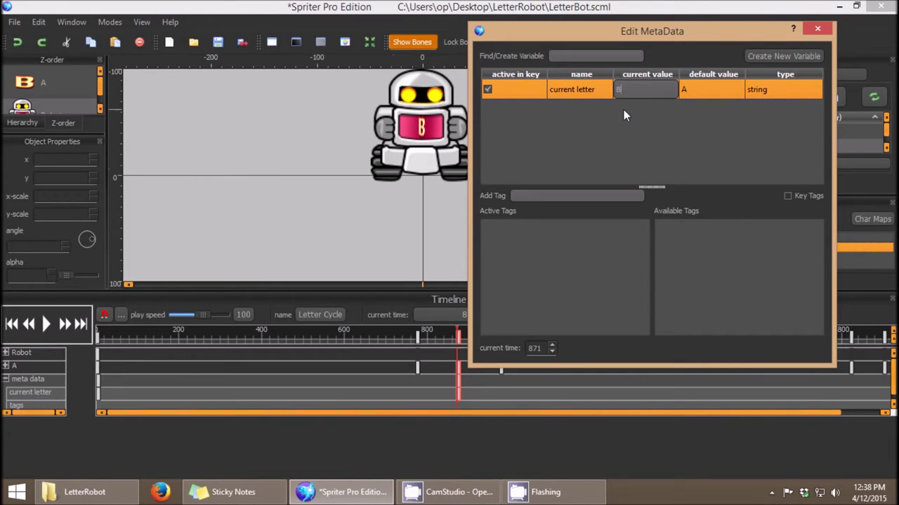
pyautogui.click(820, 30)
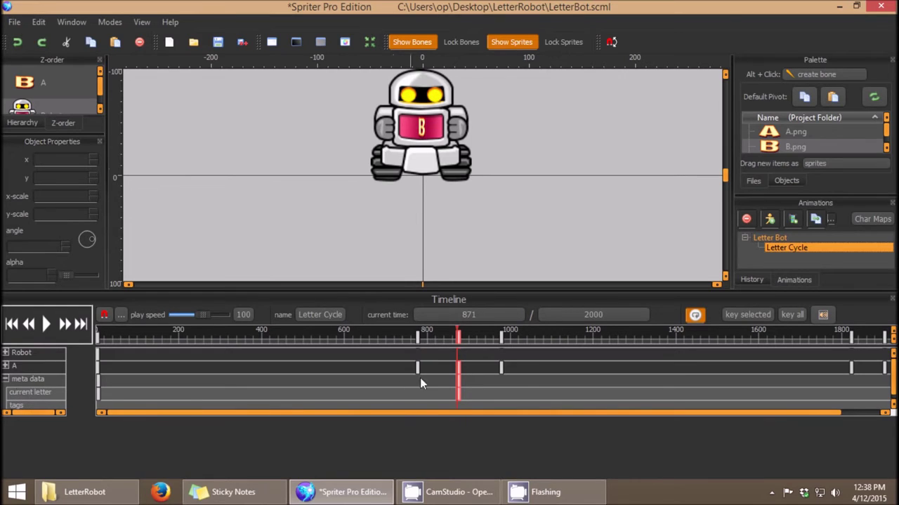
# Key the current letter variable at time 1901, where the sprite swaps back to A, and set its current value to A
pyautogui.click(530, 337)
pyautogui.click(702, 338)
pyautogui.moveTo(705, 335); pyautogui.dragTo(886, 339)
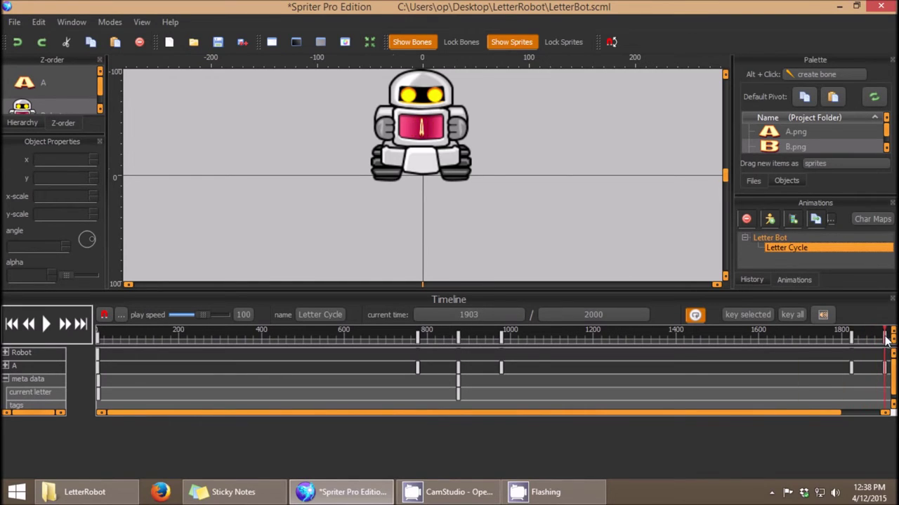
pyautogui.doubleClick(885, 395)
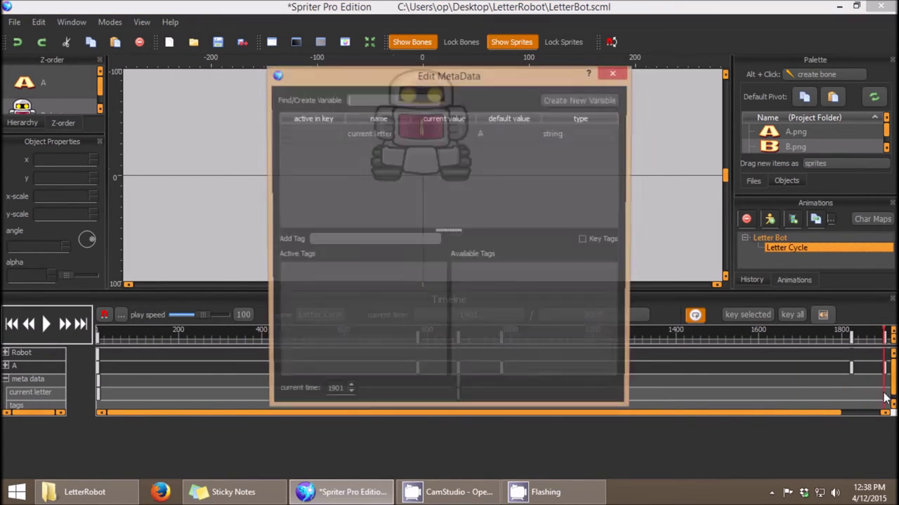
pyautogui.click(295, 135)
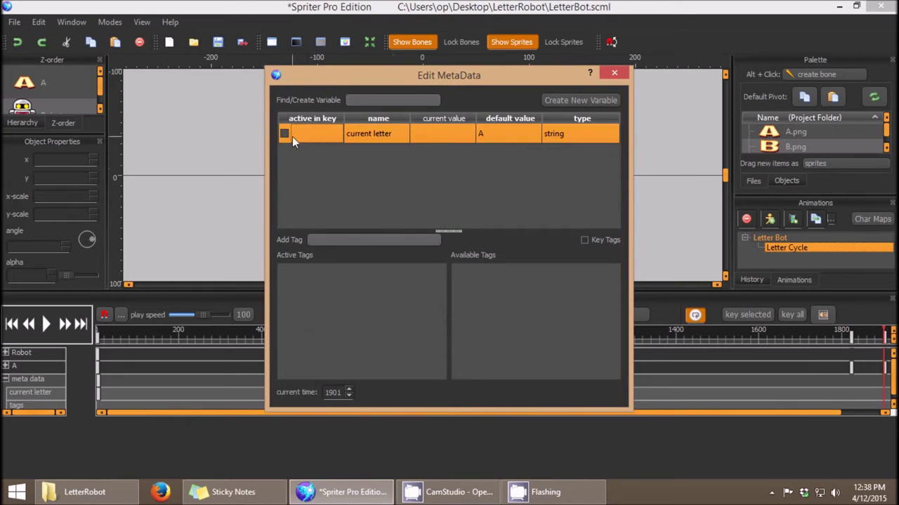
pyautogui.click(284, 134)
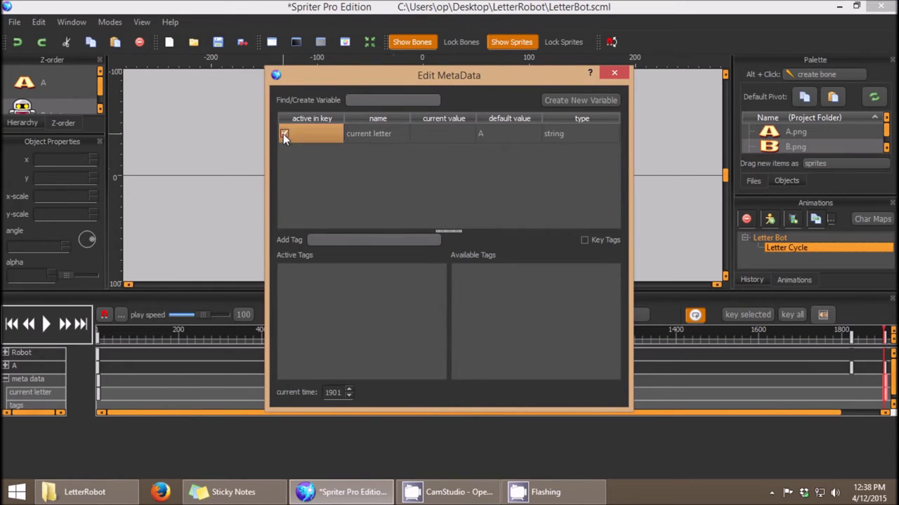
pyautogui.click(437, 133)
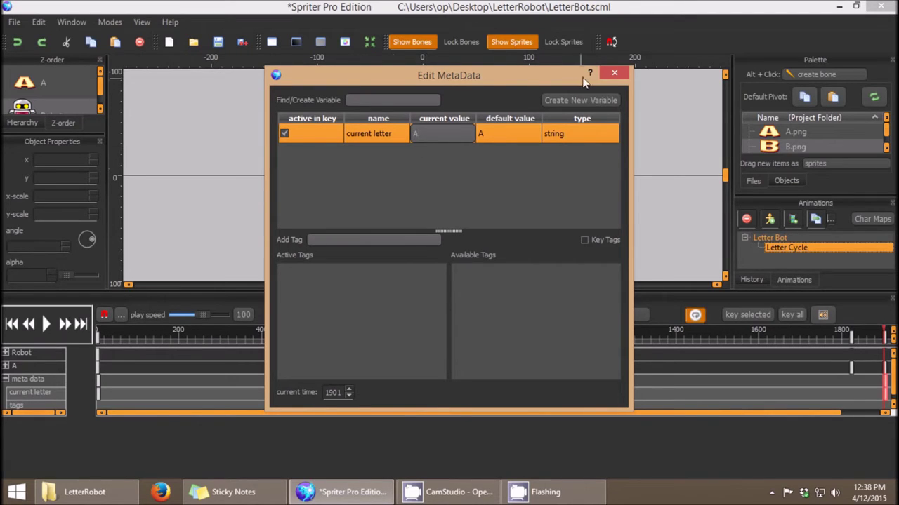
pyautogui.click(614, 76)
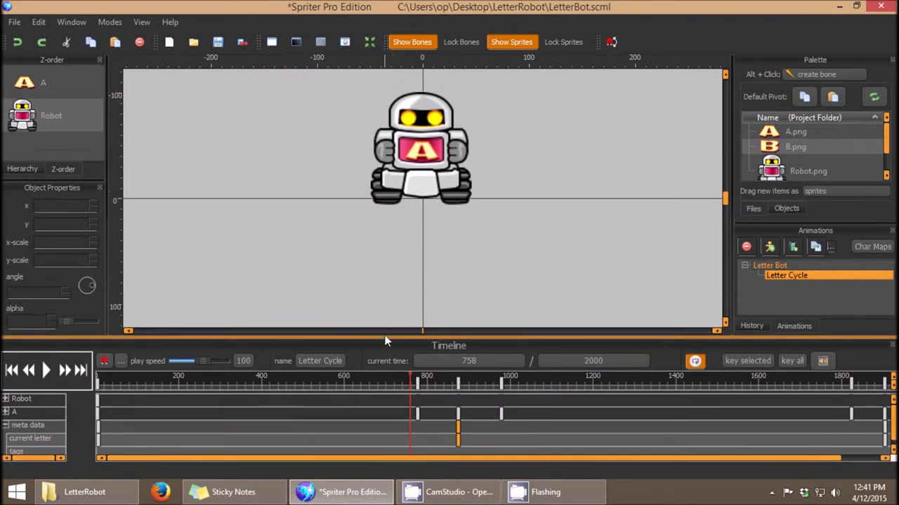
# Scrub back and forth through the Letter Cycle animation to review the displayed letter against the current letter keys
pyautogui.moveTo(385, 342); pyautogui.dragTo(393, 280)
pyautogui.click(457, 225)
pyautogui.click(235, 375)
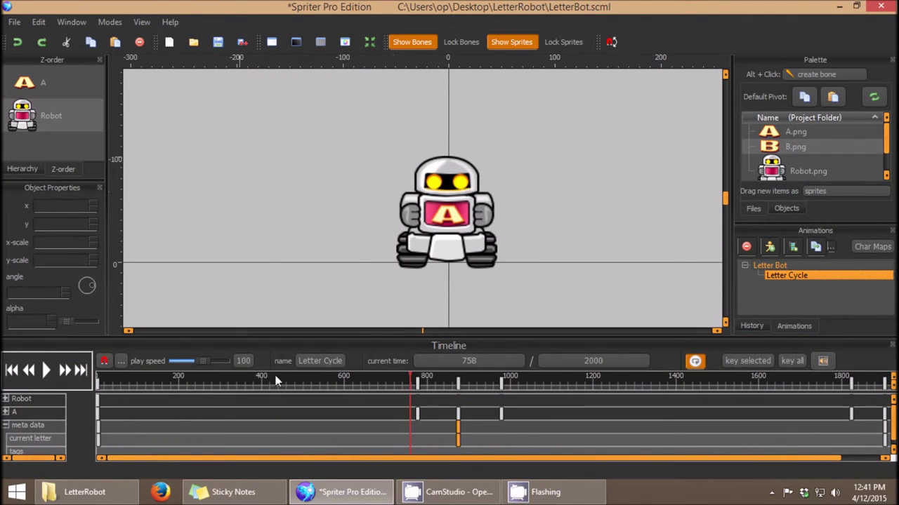
pyautogui.moveTo(365, 382); pyautogui.dragTo(83, 393)
pyautogui.moveTo(330, 384); pyautogui.dragTo(782, 386)
pyautogui.moveTo(716, 390); pyautogui.dragTo(290, 385)
pyautogui.moveTo(139, 383)
pyautogui.mouseDown()
pyautogui.moveTo(421, 384)
pyautogui.moveTo(148, 383)
pyautogui.mouseUp()
pyautogui.click(457, 261)
pyautogui.click(421, 320)
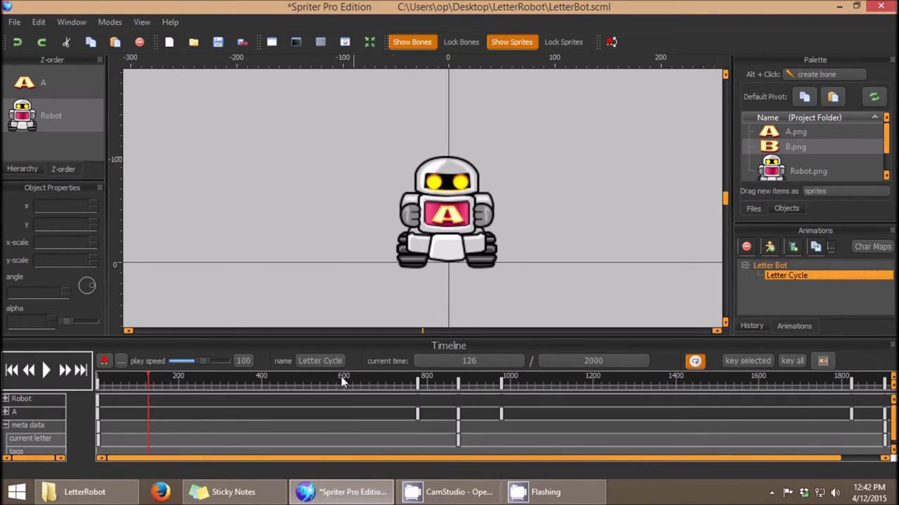
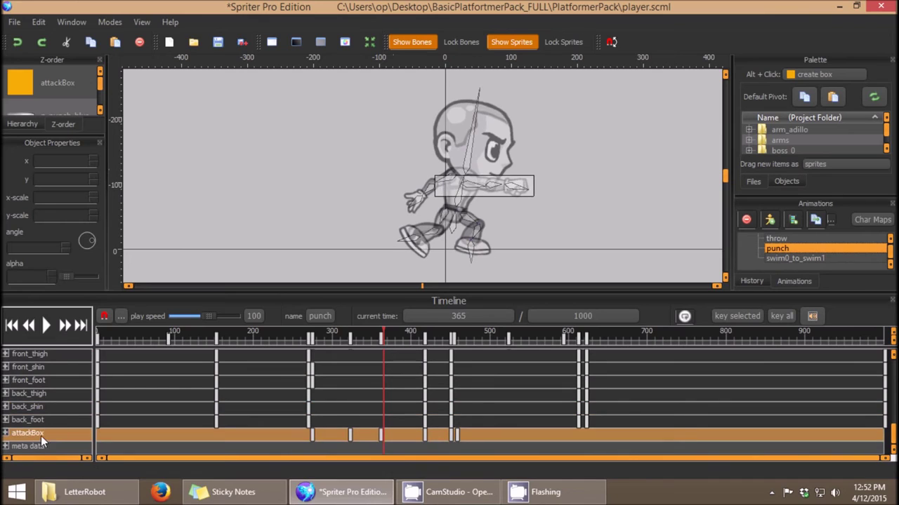
# Expand the attackBox track in the punch animation and, at time 274, create a float metadata variable named "Attack Damage" with default value 0
pyautogui.click(6, 433)
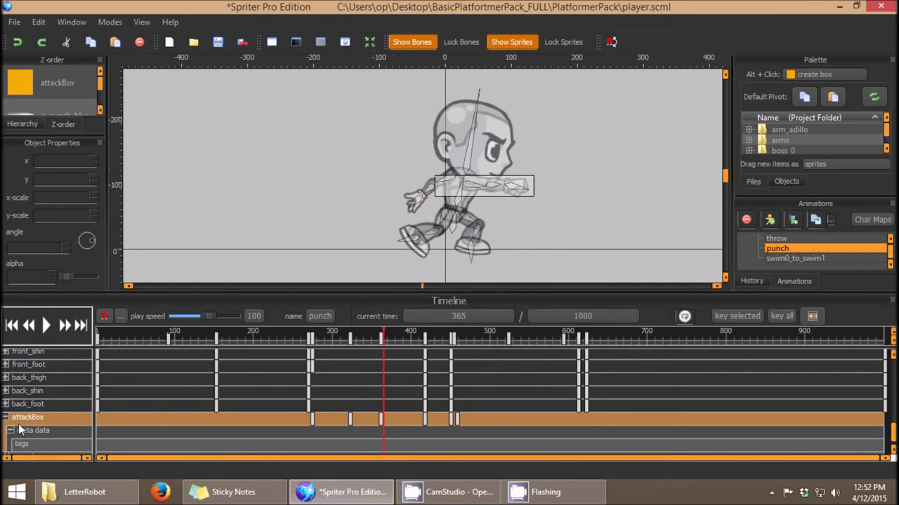
pyautogui.click(196, 421)
pyautogui.moveTo(324, 336)
pyautogui.mouseDown()
pyautogui.moveTo(273, 335)
pyautogui.moveTo(321, 338)
pyautogui.moveTo(311, 340)
pyautogui.mouseUp()
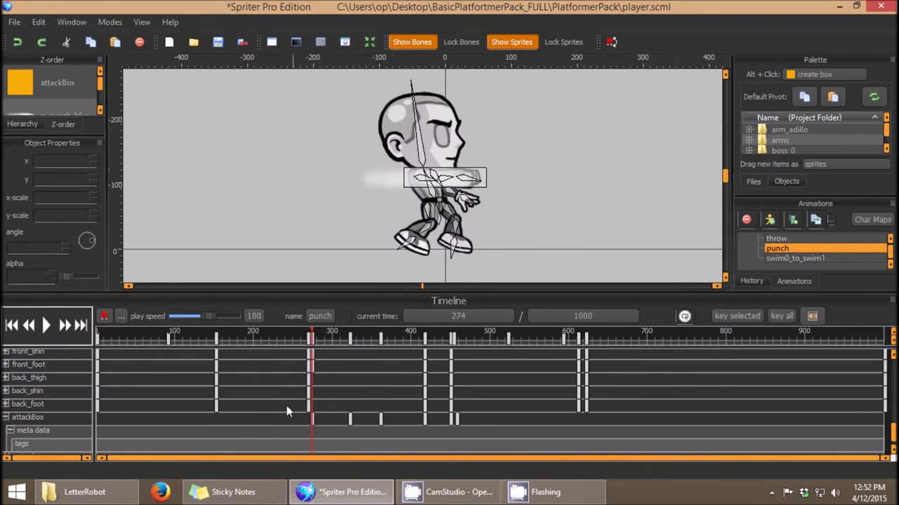
pyautogui.doubleClick(312, 432)
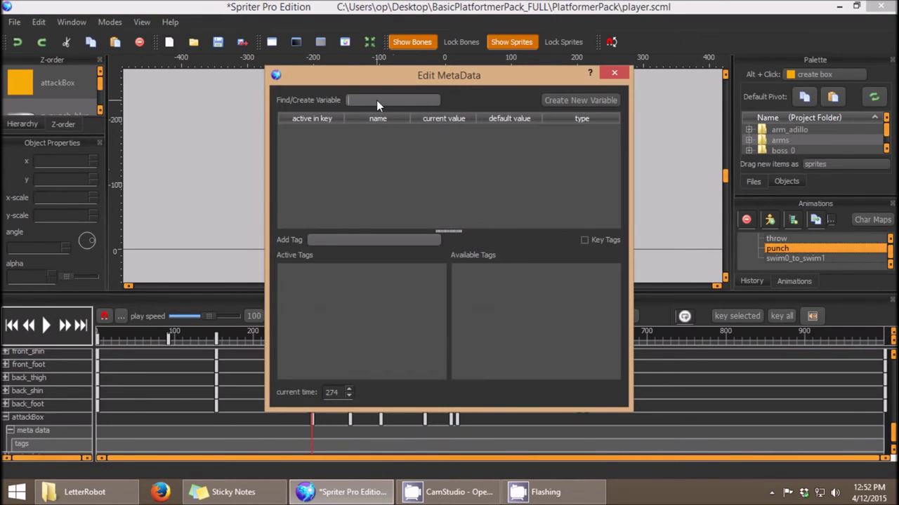
pyautogui.click(565, 98)
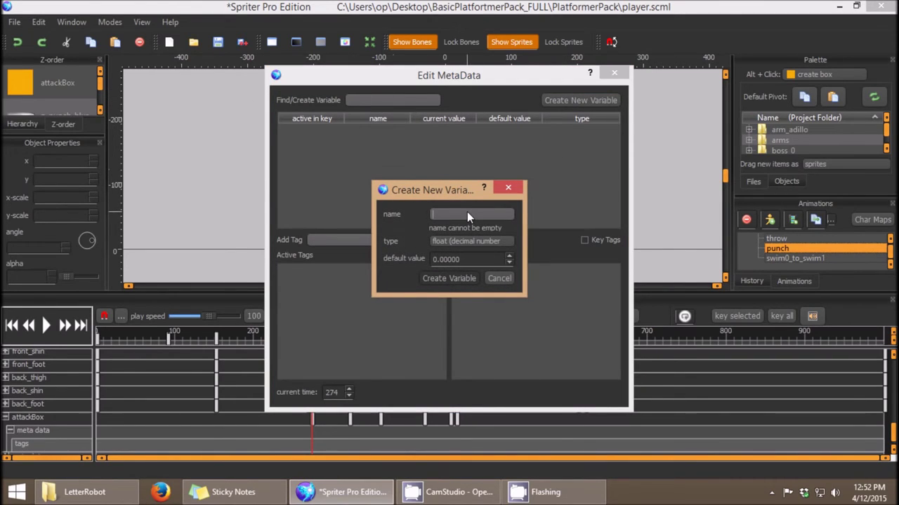
pyautogui.write('Attack Damage')
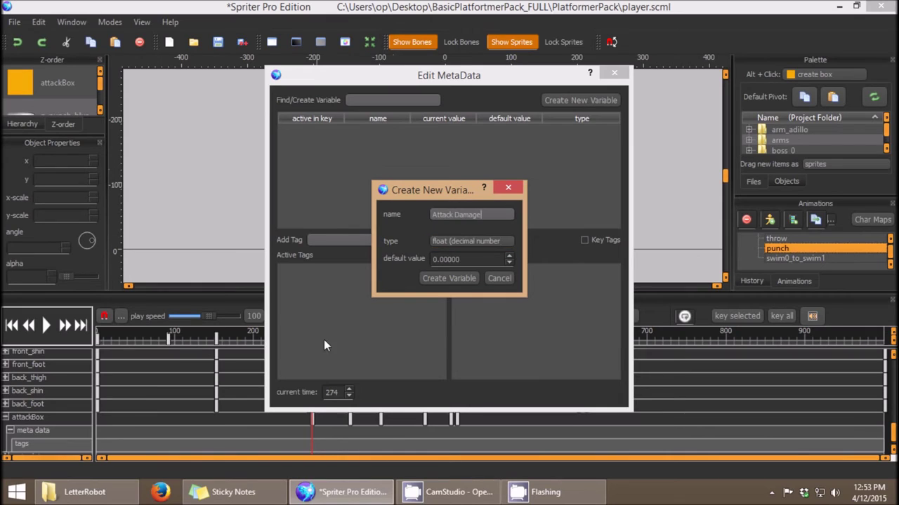
pyautogui.click(446, 280)
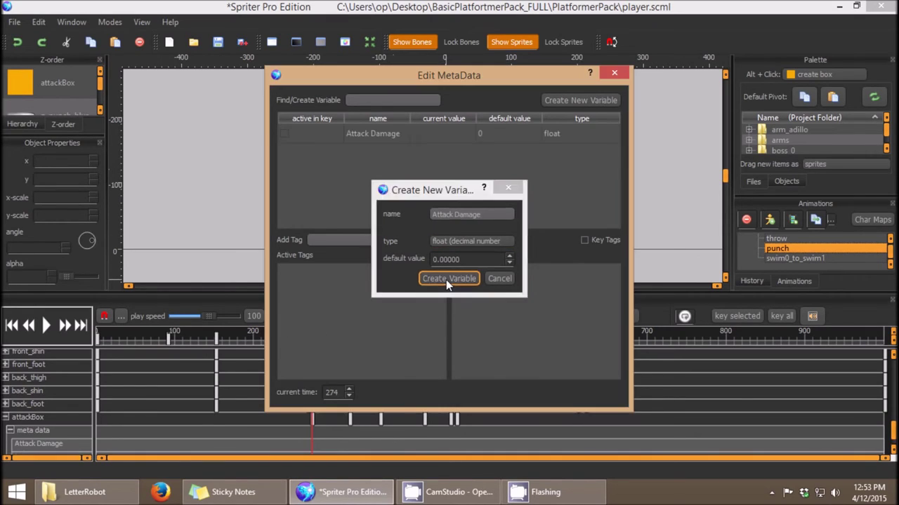
# Make Attack Damage active in the key at time 274, set its current value to 5, and close the metadata editor
pyautogui.click(291, 132)
pyautogui.click(286, 134)
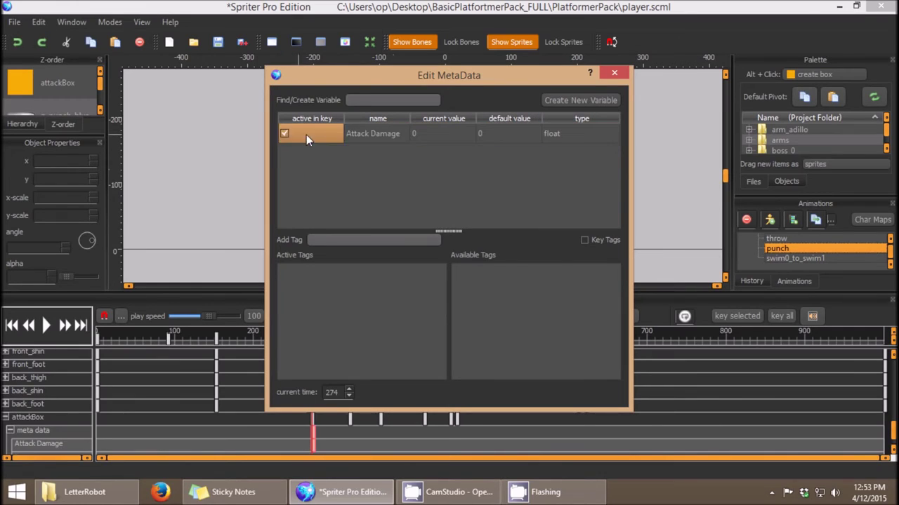
pyautogui.click(440, 136)
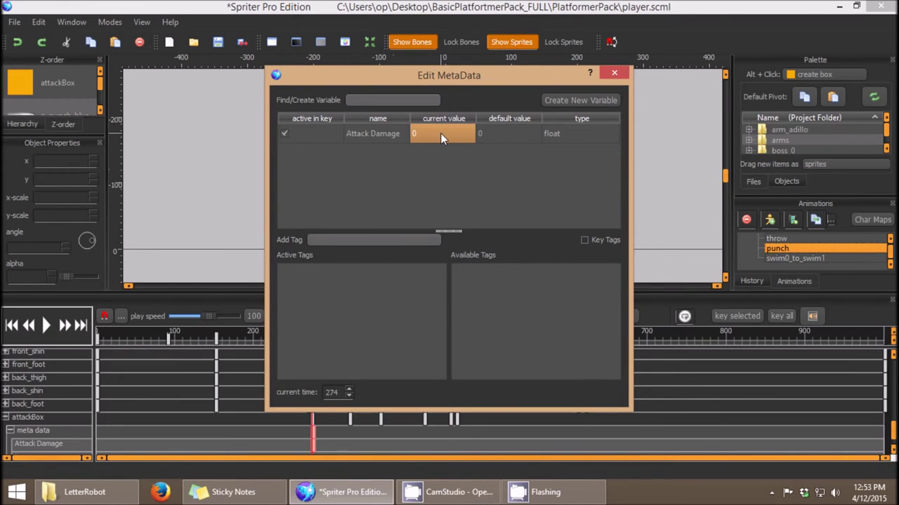
pyautogui.click(440, 133)
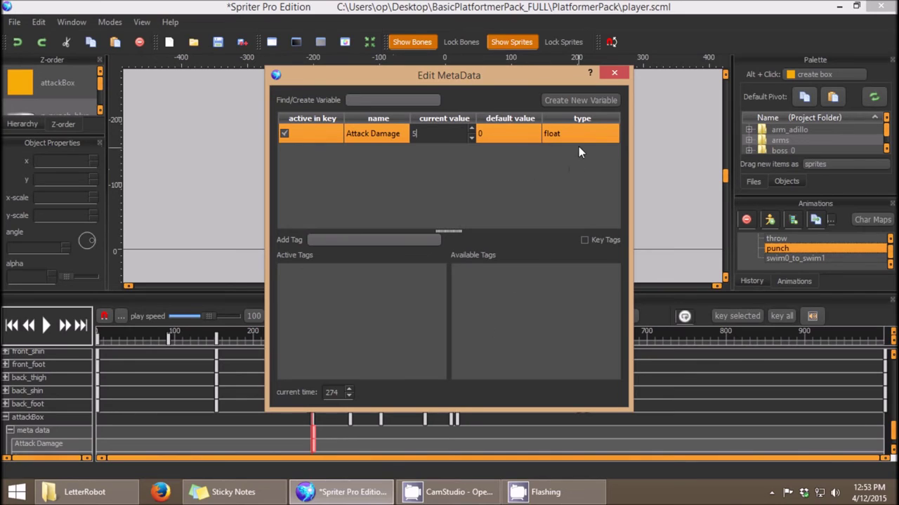
pyautogui.click(614, 72)
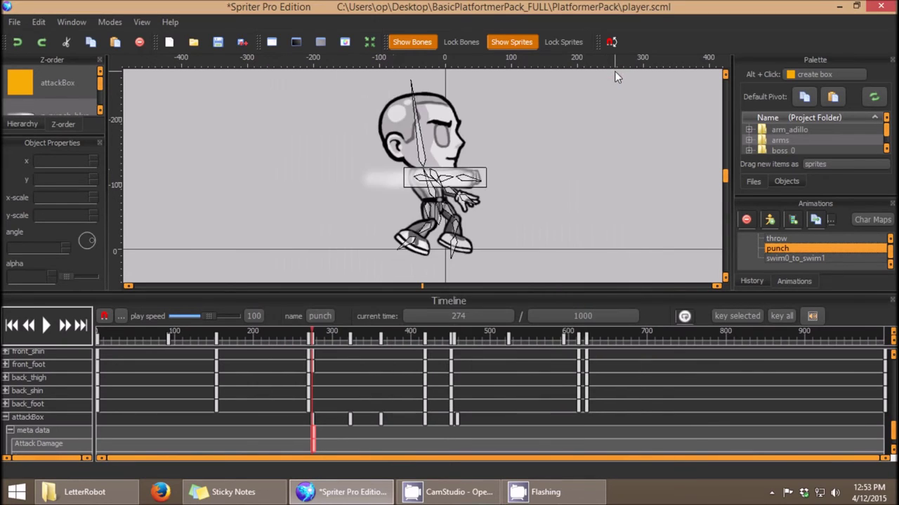
# Key attackBox's Attack Damage variable at time 416, where the punch is fully extended, and set its current value to 10
pyautogui.click(27, 419)
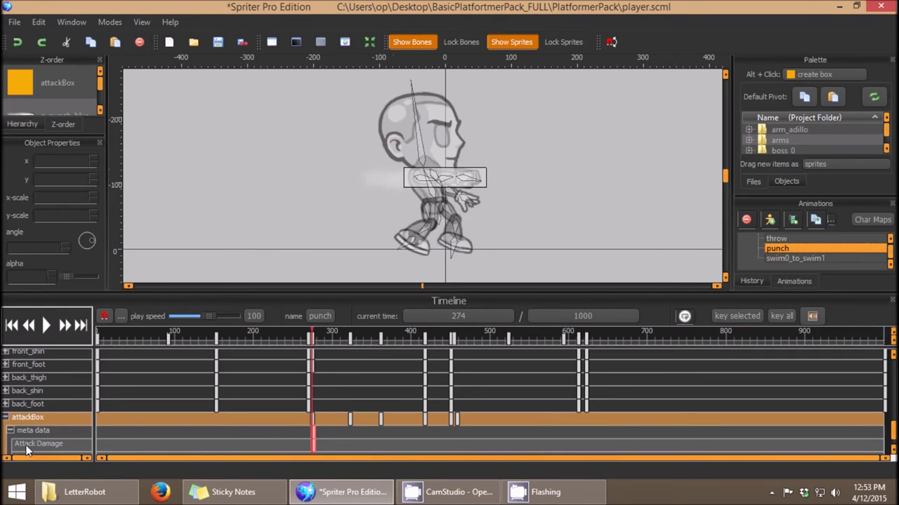
pyautogui.click(62, 443)
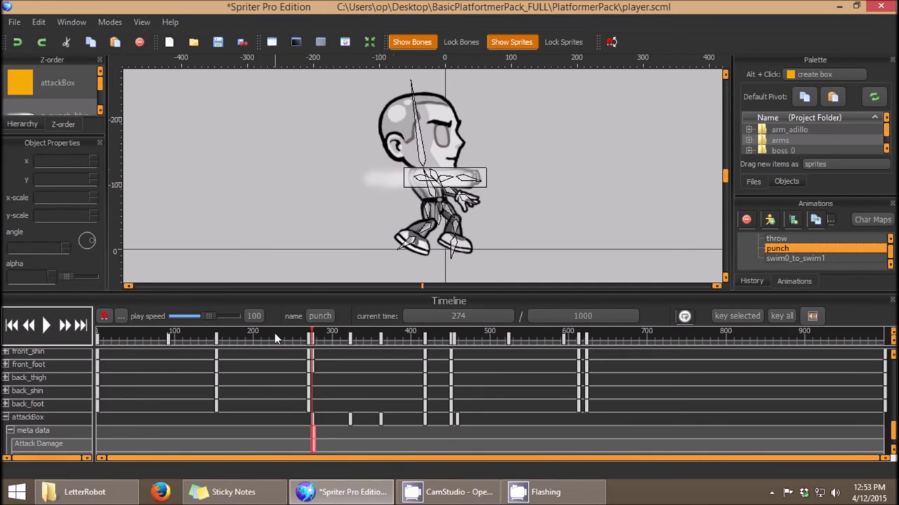
pyautogui.click(298, 343)
pyautogui.moveTo(306, 349); pyautogui.dragTo(425, 369)
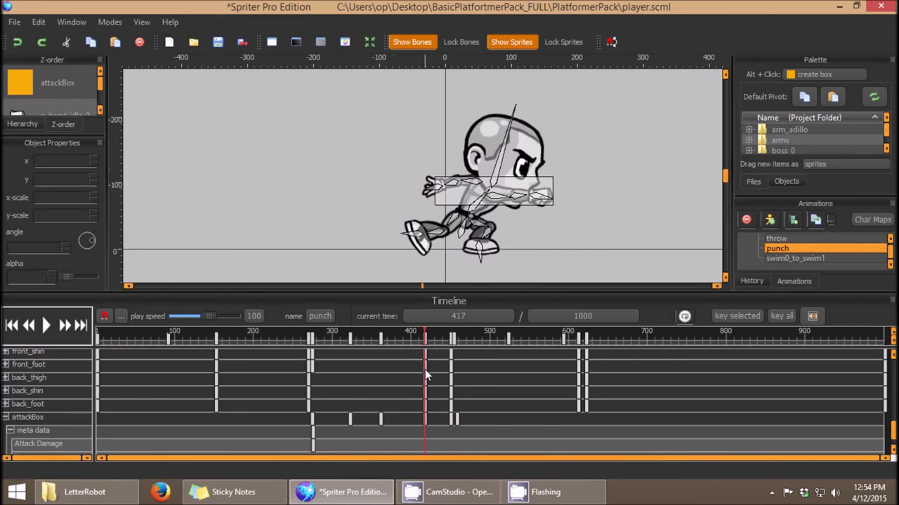
pyautogui.click(426, 413)
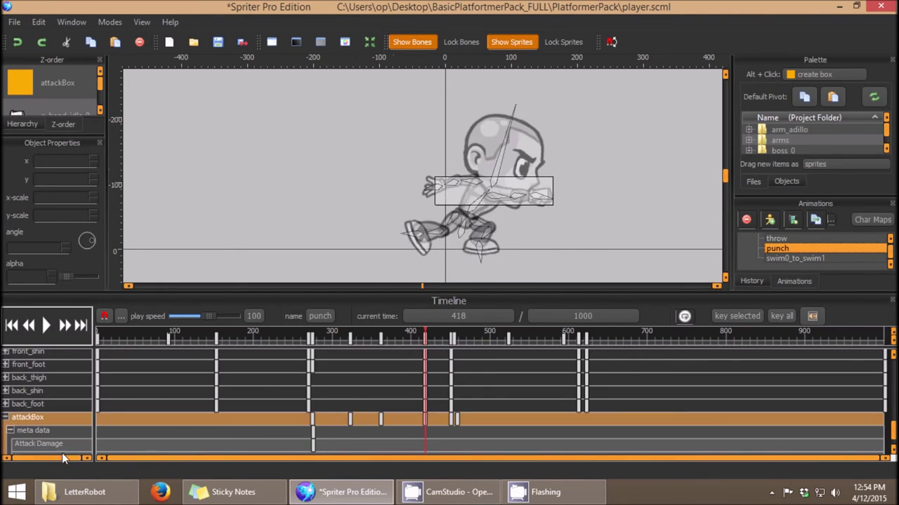
pyautogui.doubleClick(424, 444)
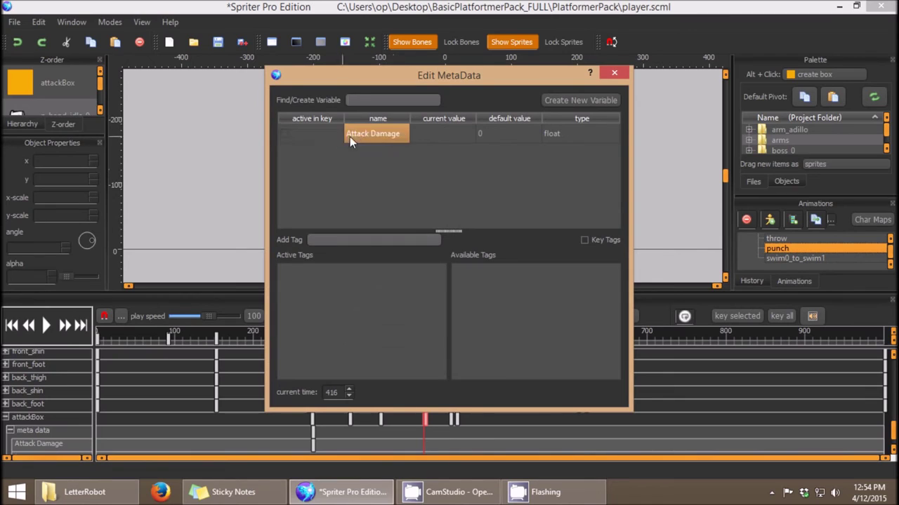
pyautogui.click(285, 134)
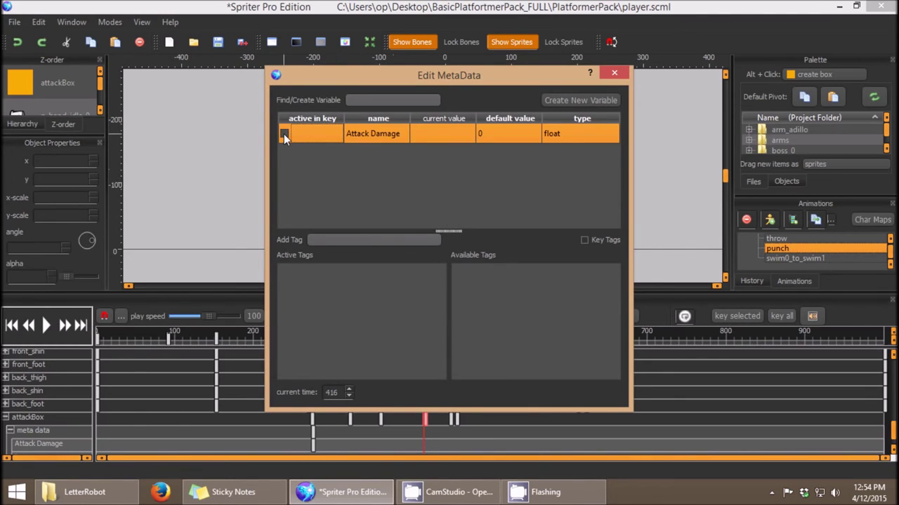
pyautogui.doubleClick(442, 133)
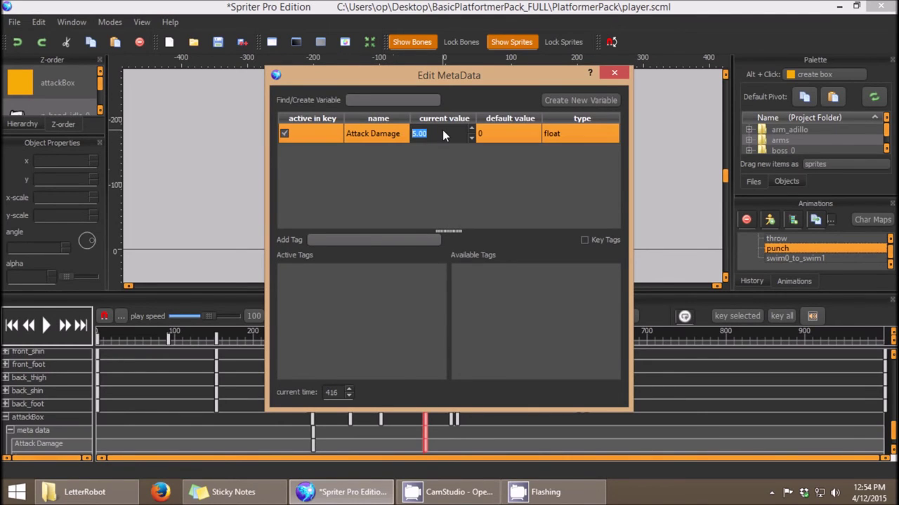
pyautogui.write('10')
pyautogui.click(612, 74)
# Key attackBox's Attack Damage variable at time 436, near the end of the extended punch, and set its current value to 5
pyautogui.moveTo(343, 335); pyautogui.dragTo(441, 355)
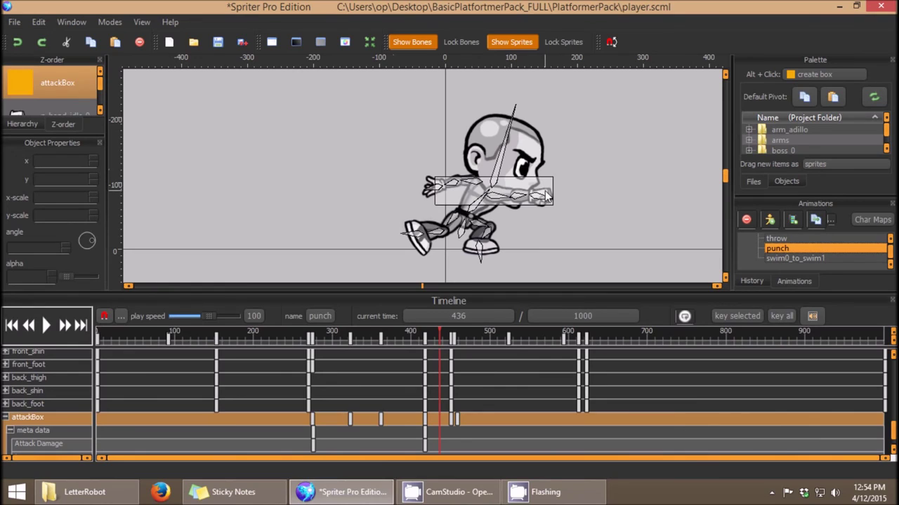
pyautogui.moveTo(410, 335); pyautogui.dragTo(441, 337)
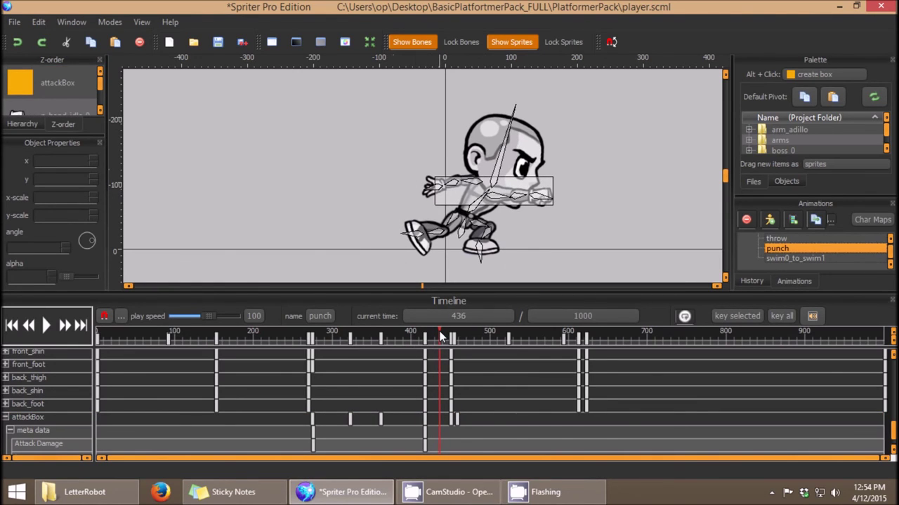
pyautogui.doubleClick(440, 450)
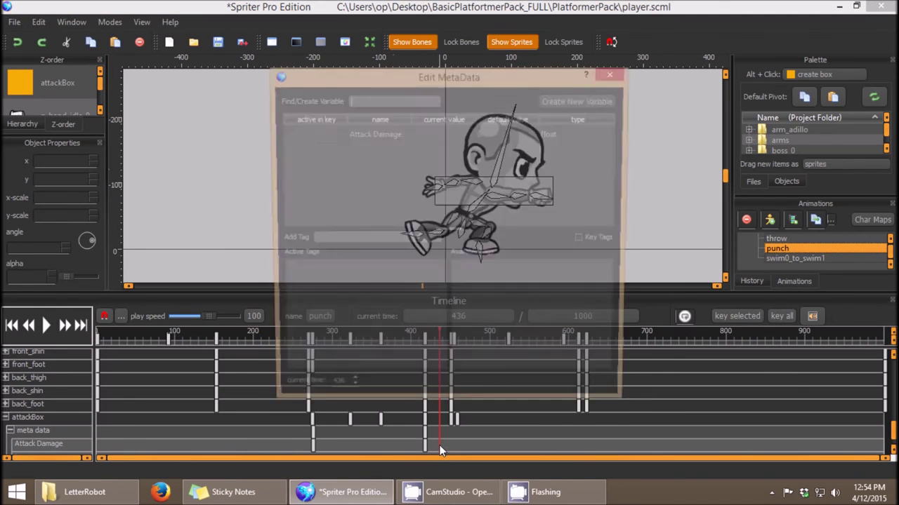
pyautogui.click(368, 133)
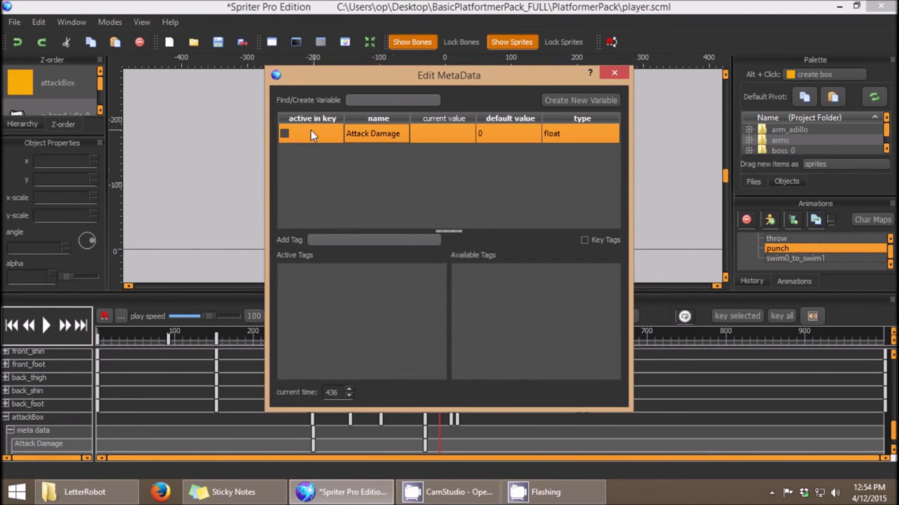
pyautogui.click(285, 134)
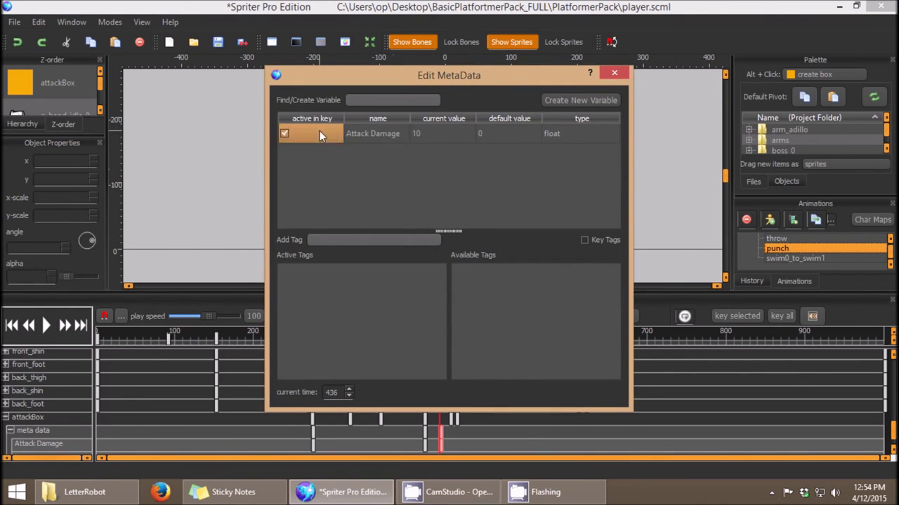
pyautogui.click(451, 140)
pyautogui.click(436, 130)
pyautogui.click(436, 130)
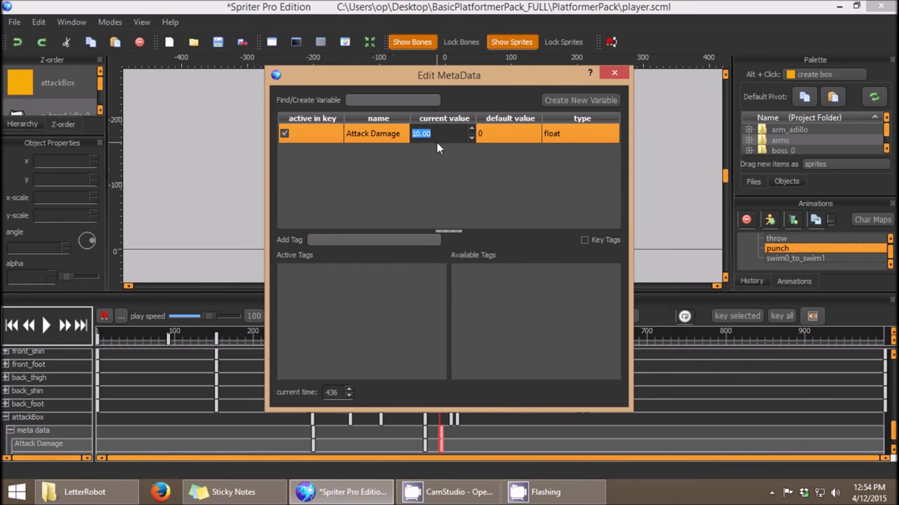
pyautogui.write('5')
pyautogui.press('Return')
pyautogui.click(613, 73)
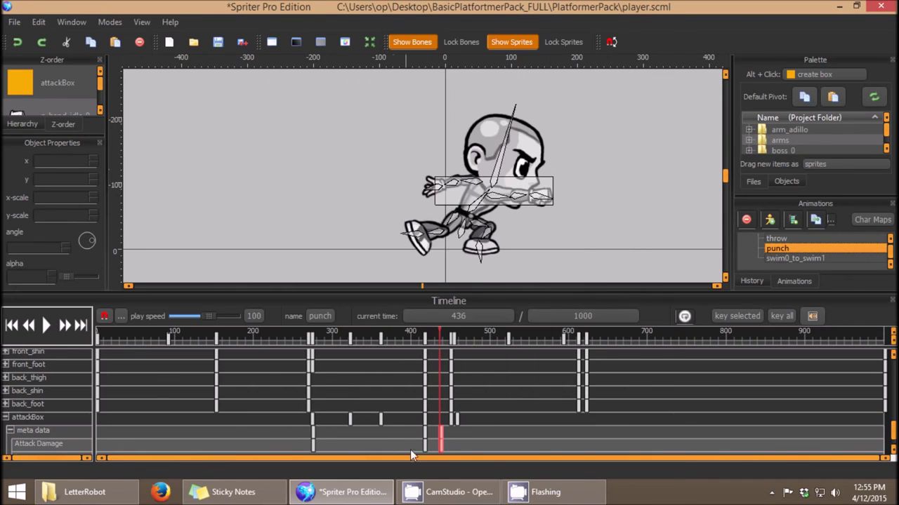
# Scrub through the punch animation to review the attack box's movement against the Attack Damage keys
pyautogui.moveTo(391, 329); pyautogui.dragTo(440, 340)
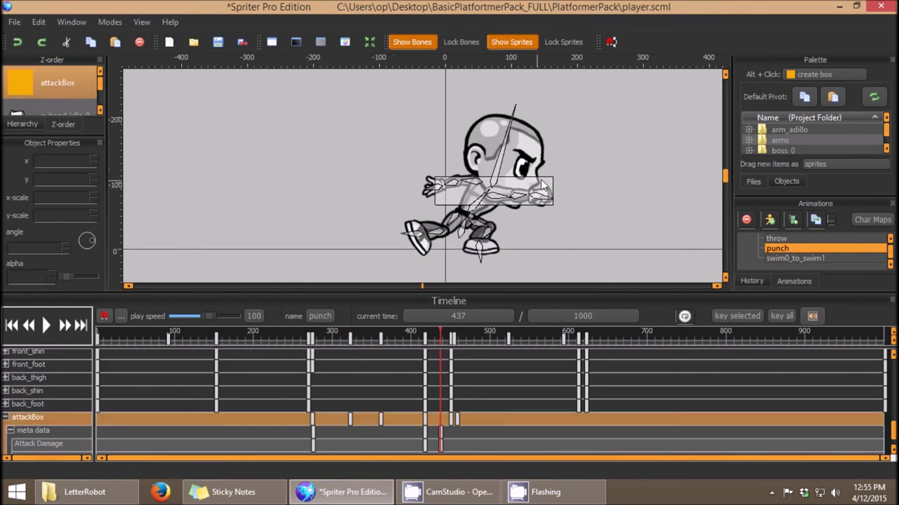
pyautogui.moveTo(404, 336); pyautogui.dragTo(465, 334)
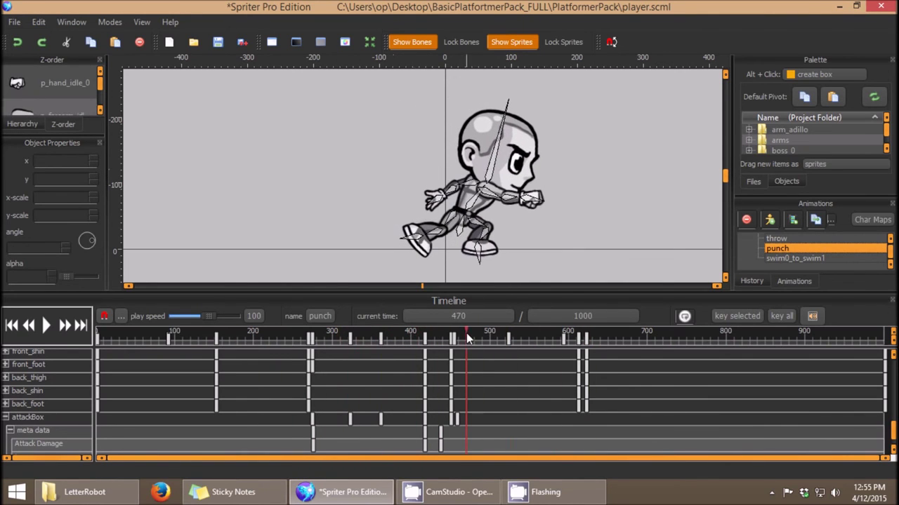
pyautogui.moveTo(390, 334); pyautogui.dragTo(489, 339)
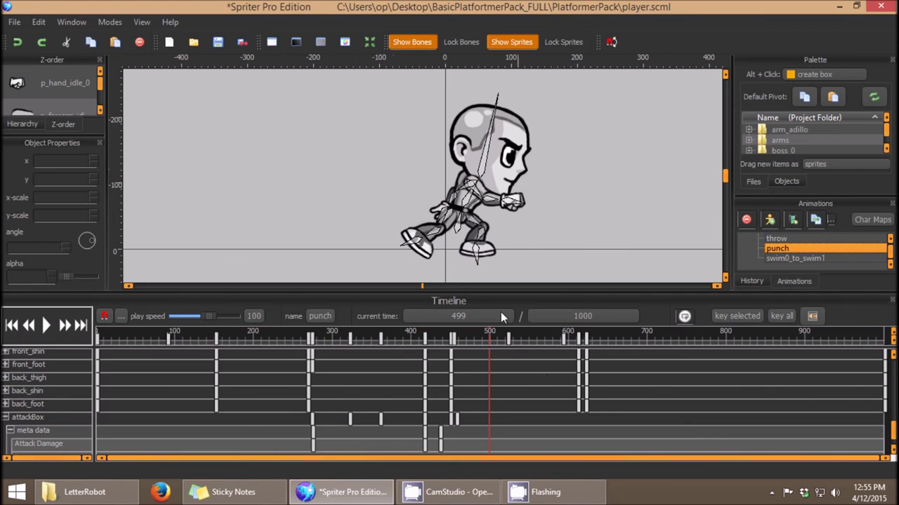
pyautogui.click(151, 336)
pyautogui.moveTo(150, 336); pyautogui.dragTo(480, 358)
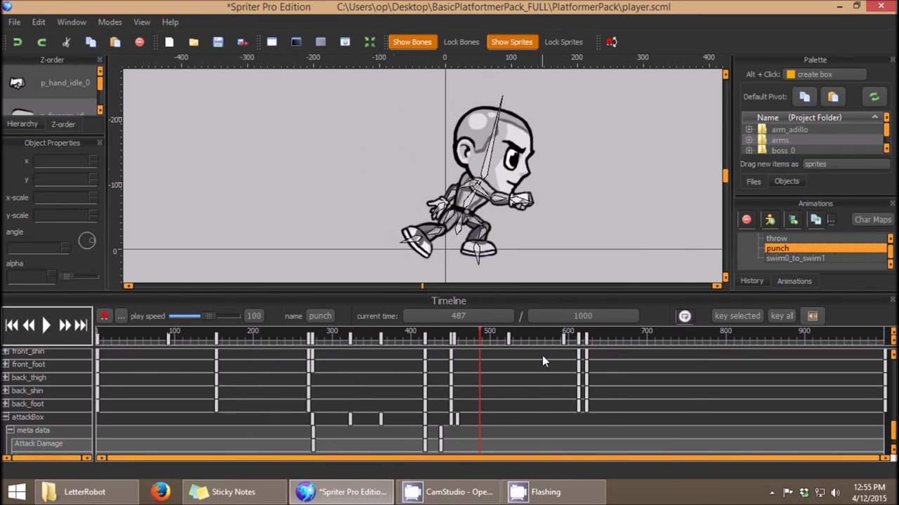